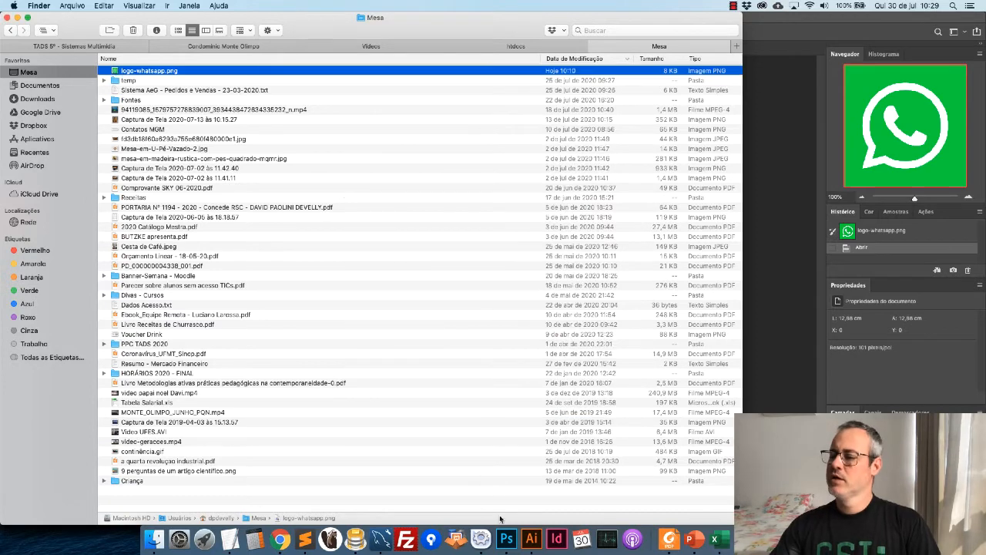
pyautogui.click(506, 538)
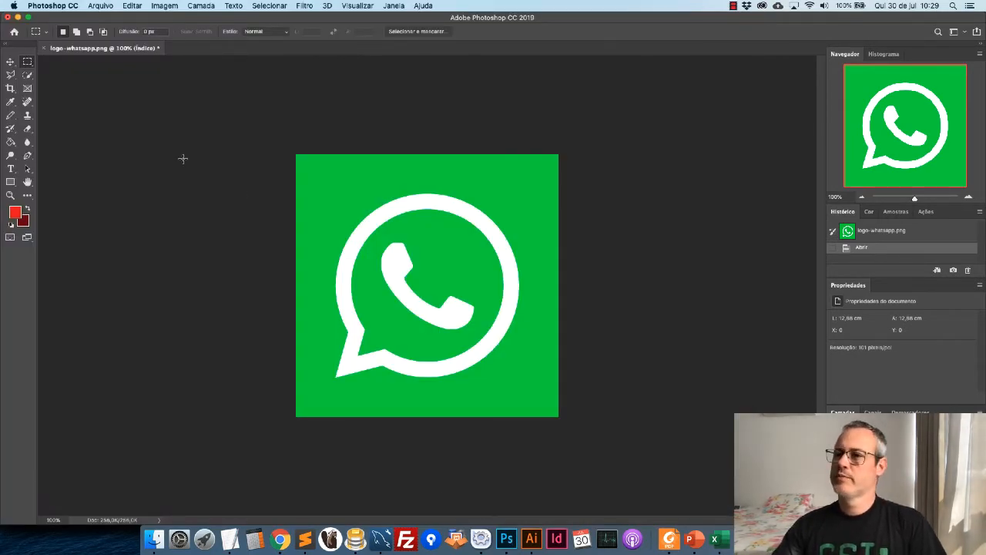
pyautogui.click(109, 6)
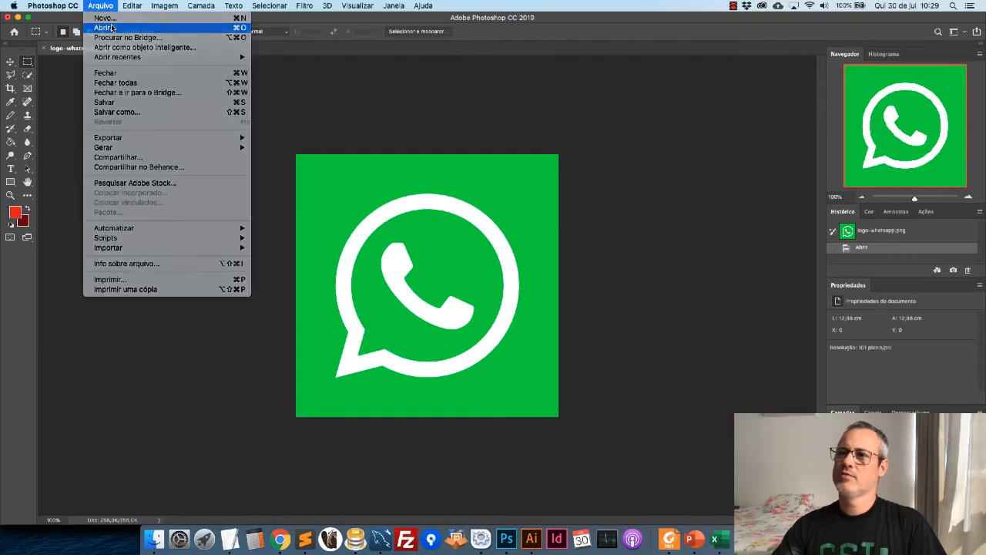
pyautogui.click(109, 6)
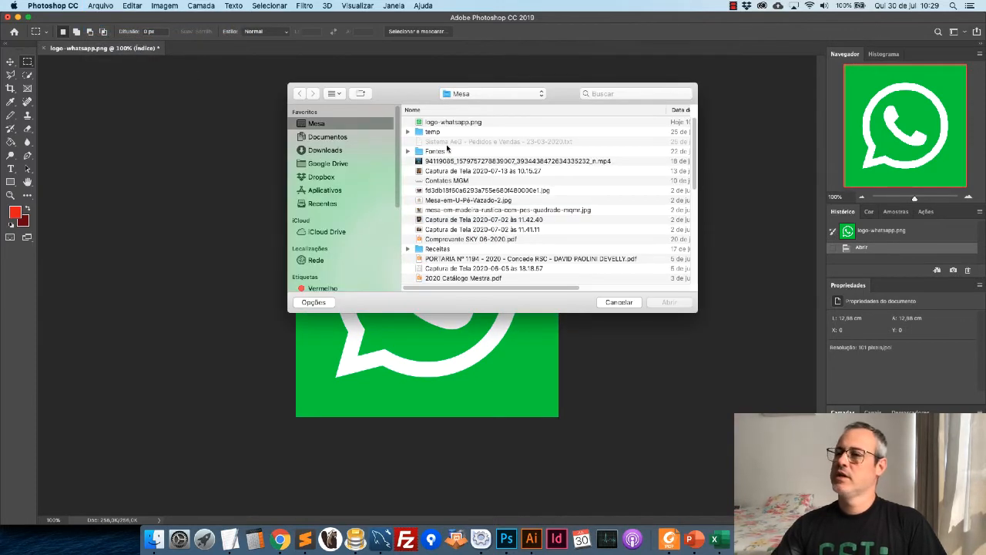
pyautogui.click(619, 303)
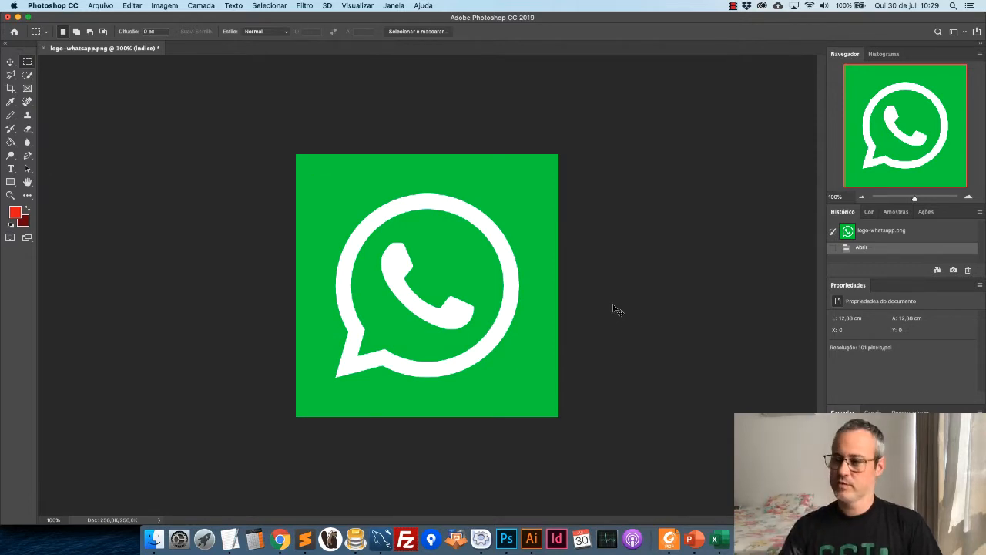
pyautogui.press('super+equal')
pyautogui.press('super+minus')
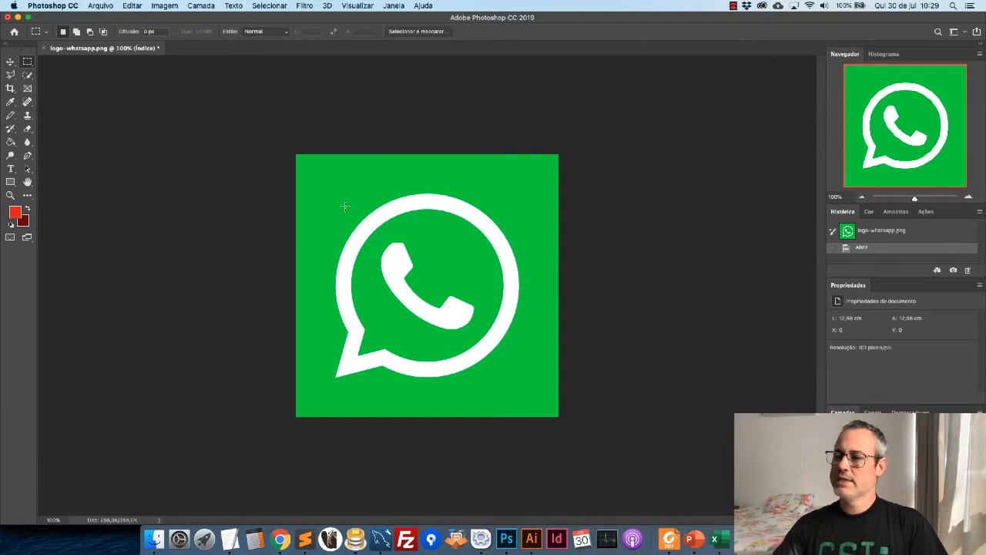
# Check logo-whatsapp.png in Finder and review the file formats Photoshop's Save As offers for the logo, without saving
pyautogui.click(154, 539)
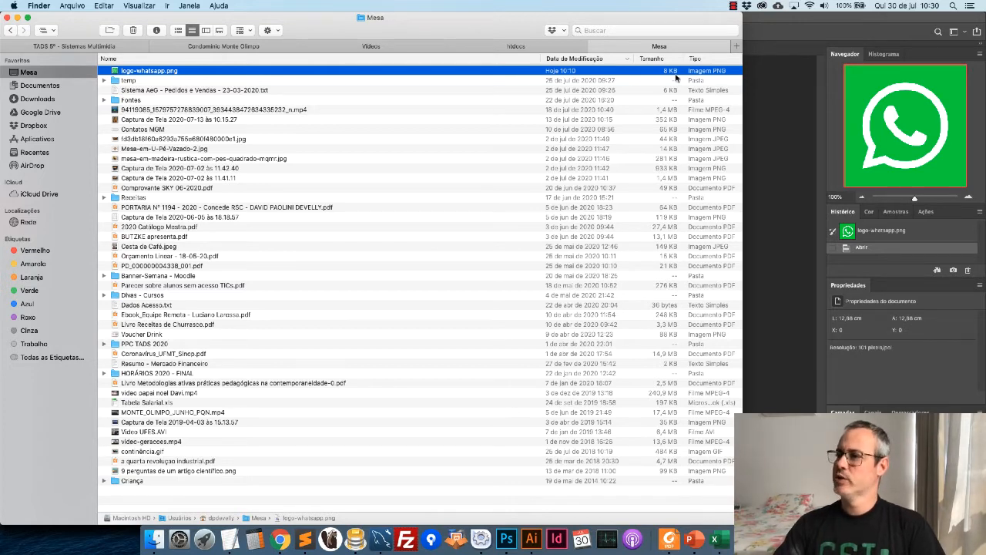
pyautogui.click(506, 539)
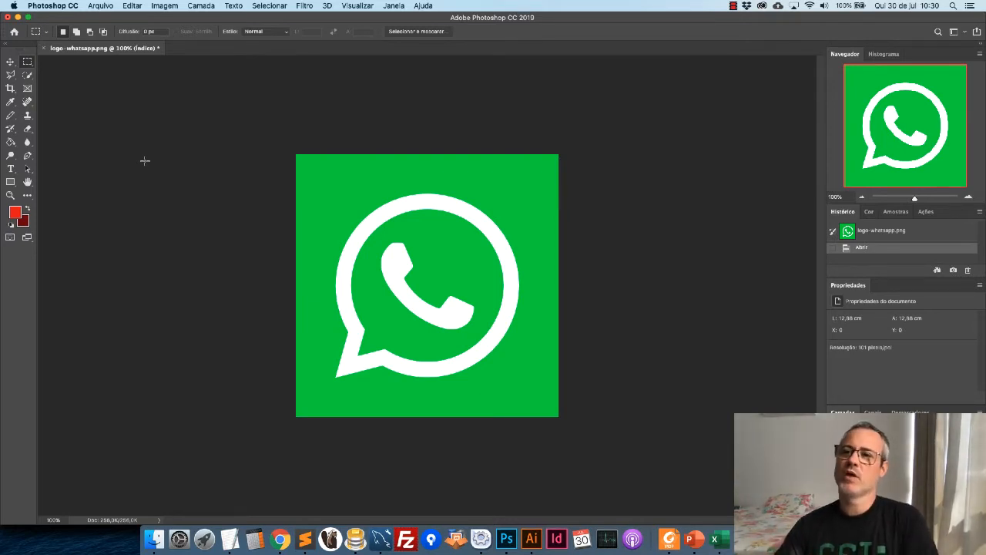
pyautogui.click(99, 8)
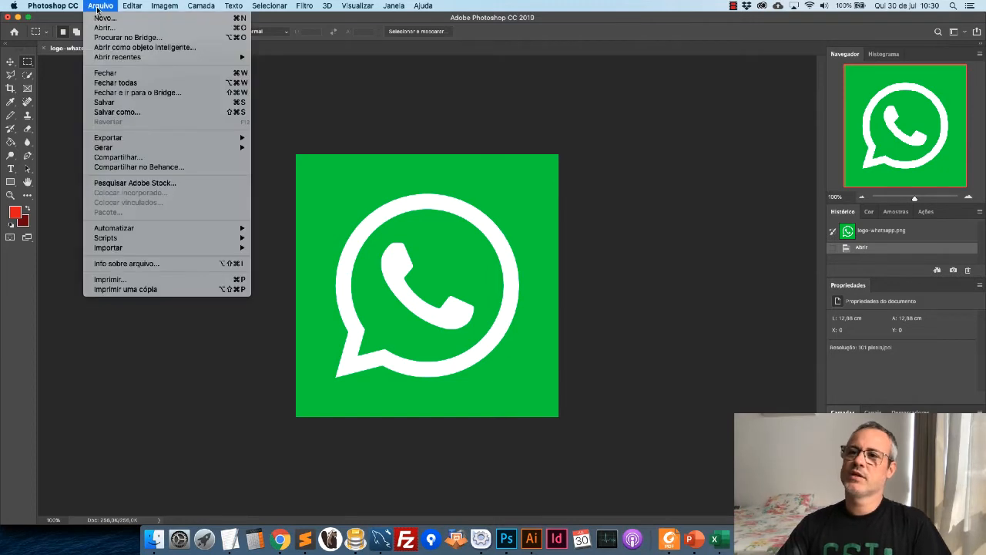
pyautogui.click(153, 114)
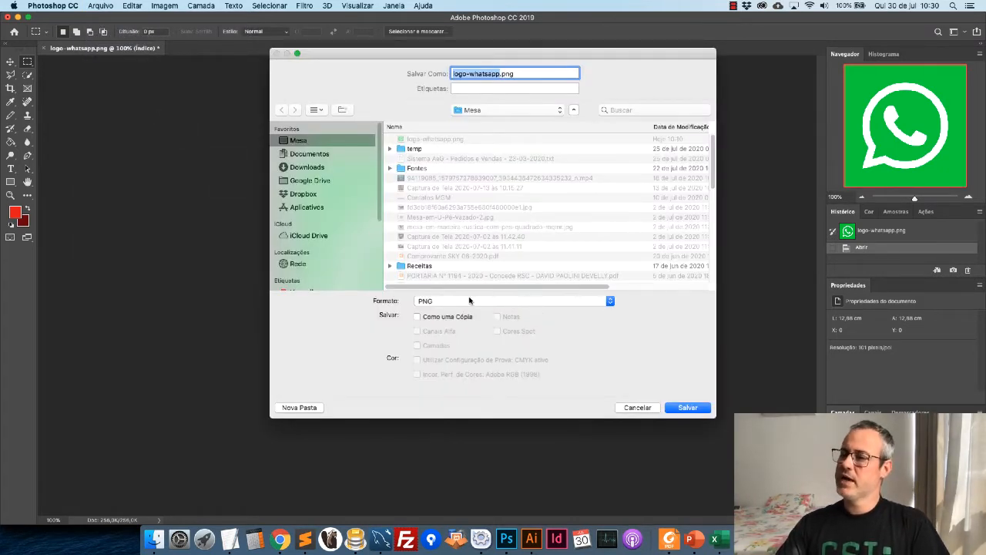
pyautogui.click(575, 306)
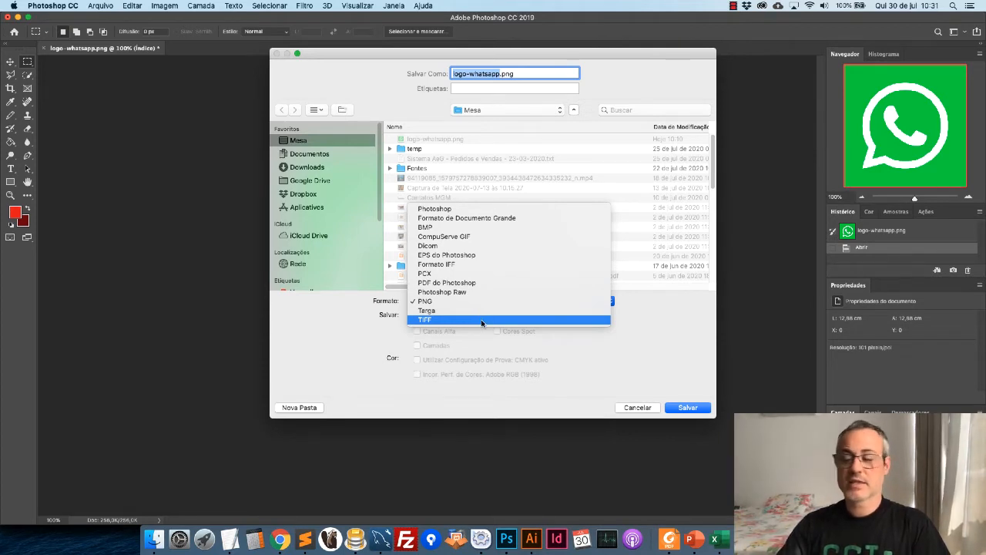
pyautogui.click(645, 322)
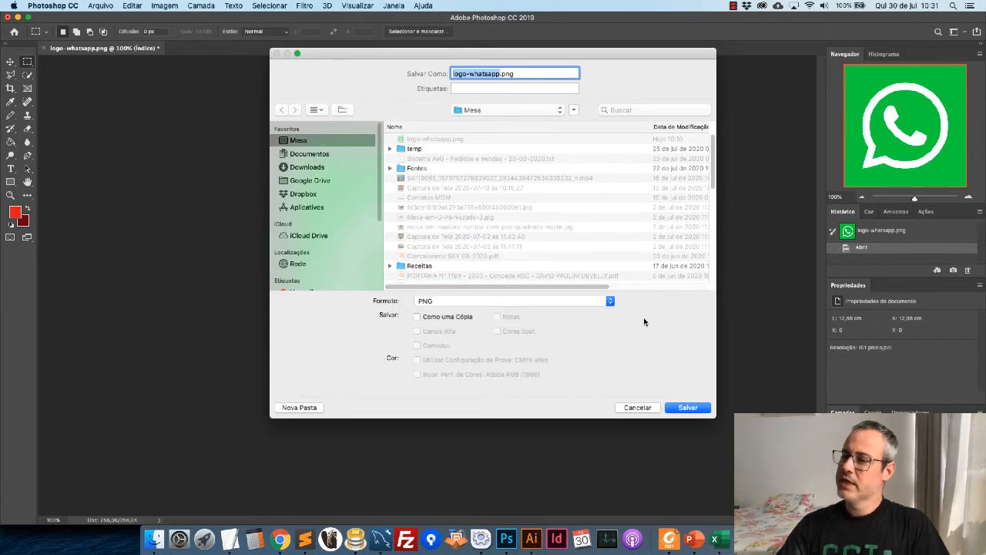
pyautogui.click(638, 407)
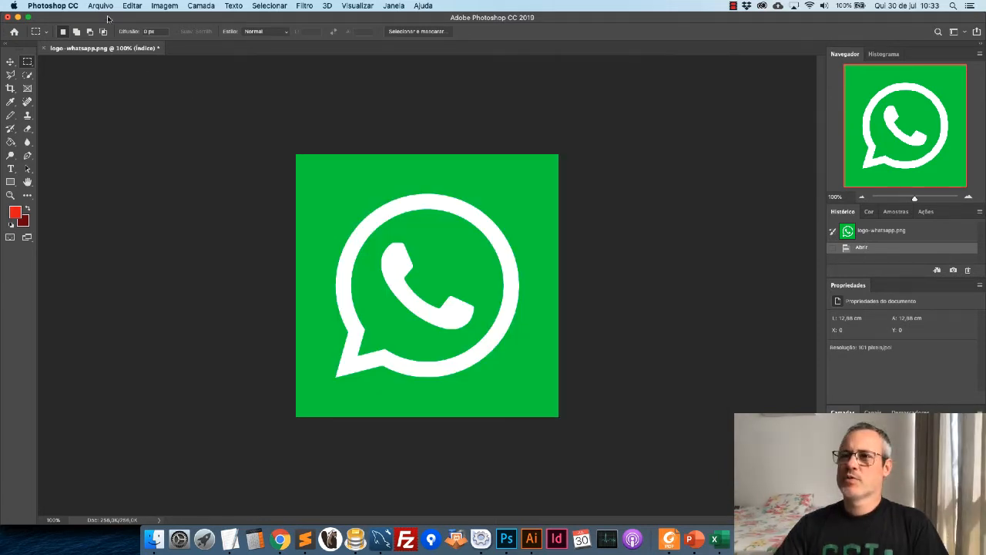
# Export the WhatsApp logo in JPG format as logo-whatsapp.jpg into the Mesa folder
pyautogui.click(100, 6)
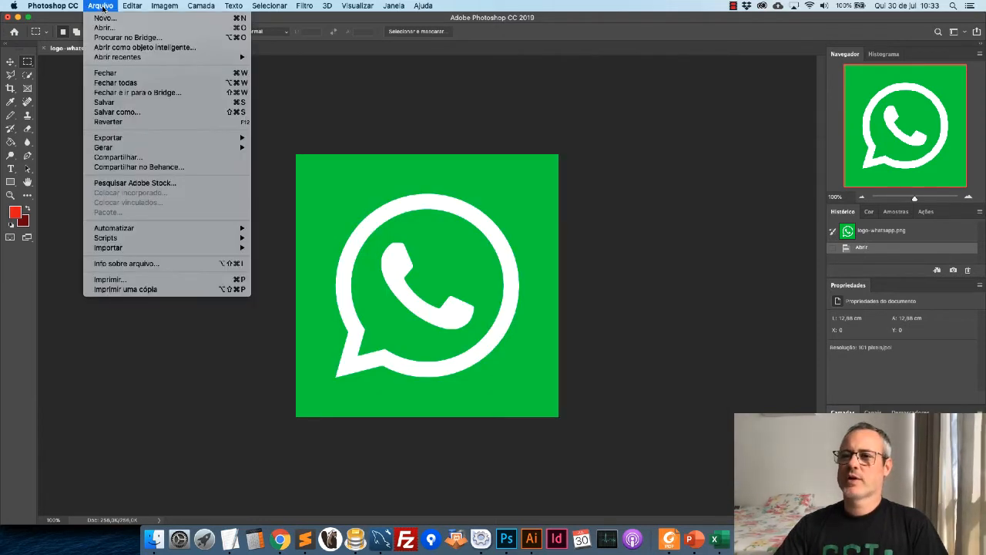
pyautogui.moveTo(182, 137)
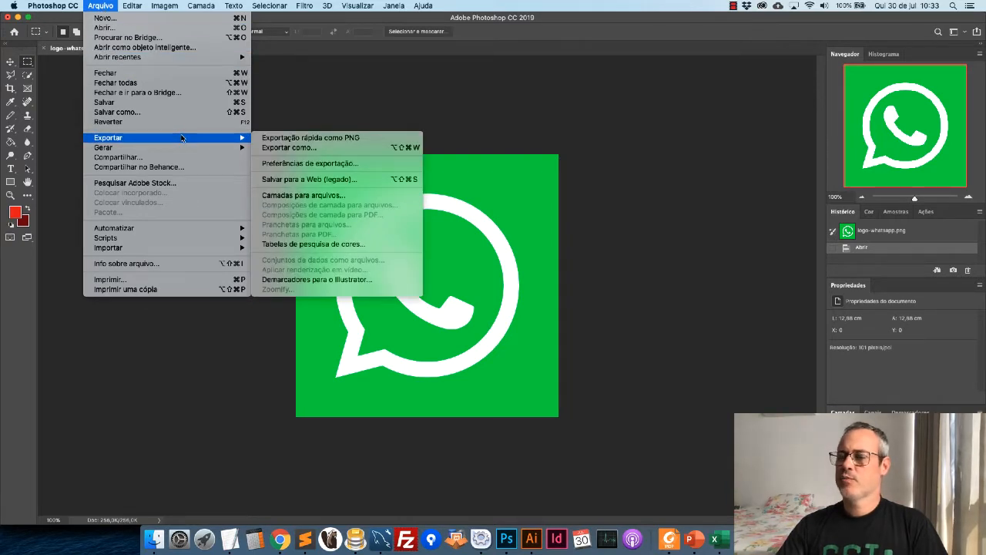
pyautogui.click(356, 147)
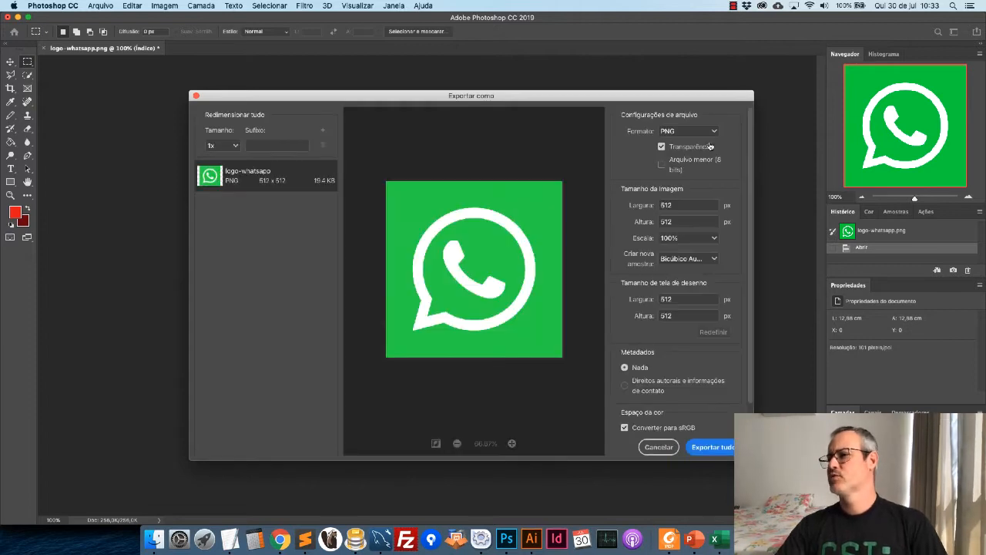
pyautogui.click(714, 132)
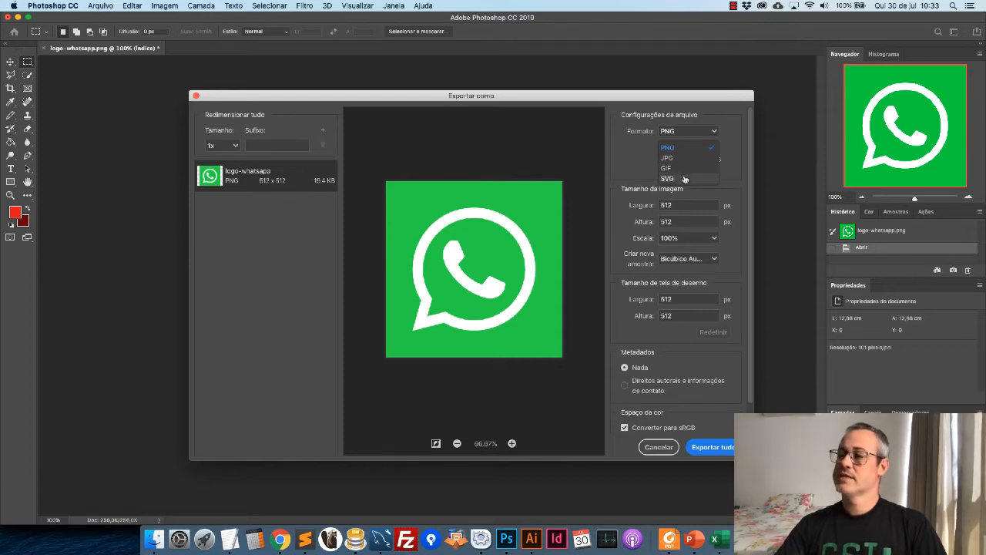
pyautogui.click(667, 158)
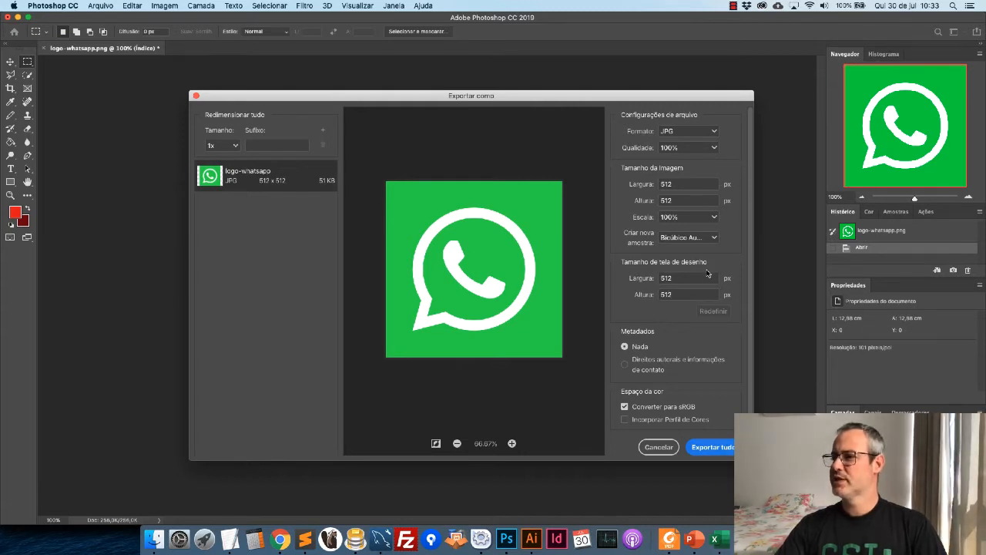
pyautogui.click(712, 447)
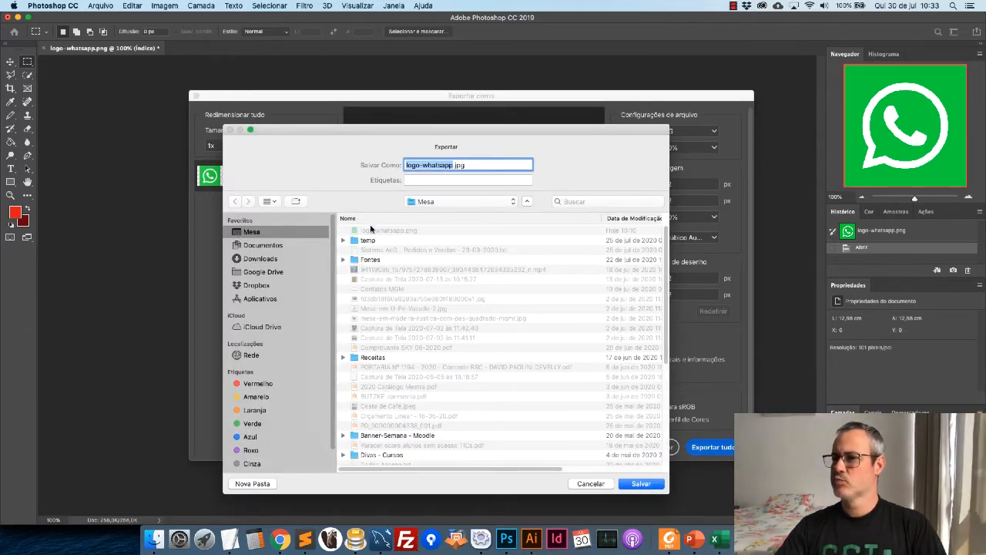
pyautogui.click(640, 483)
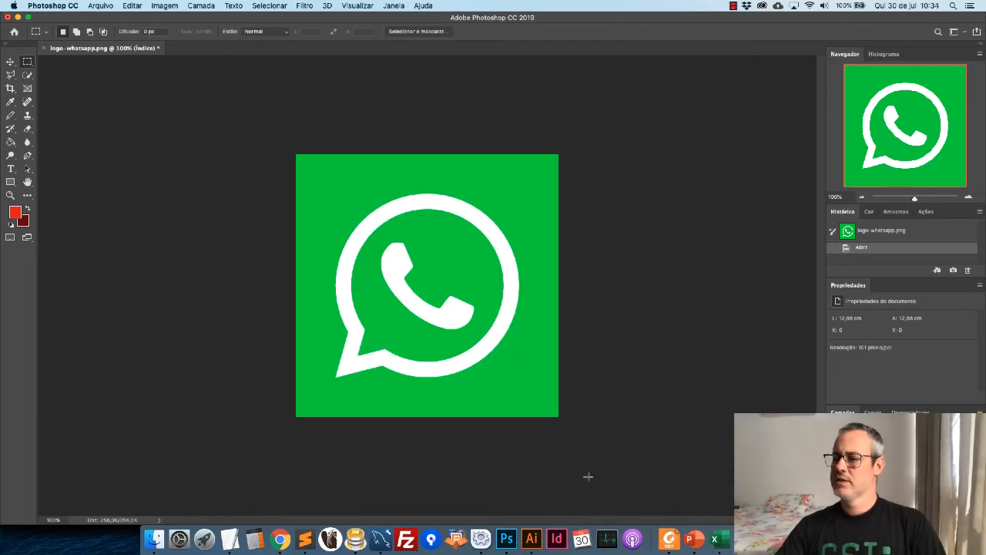
# Switch to Finder and preview the exported logo-whatsapp.jpg in the Mesa folder
pyautogui.click(154, 538)
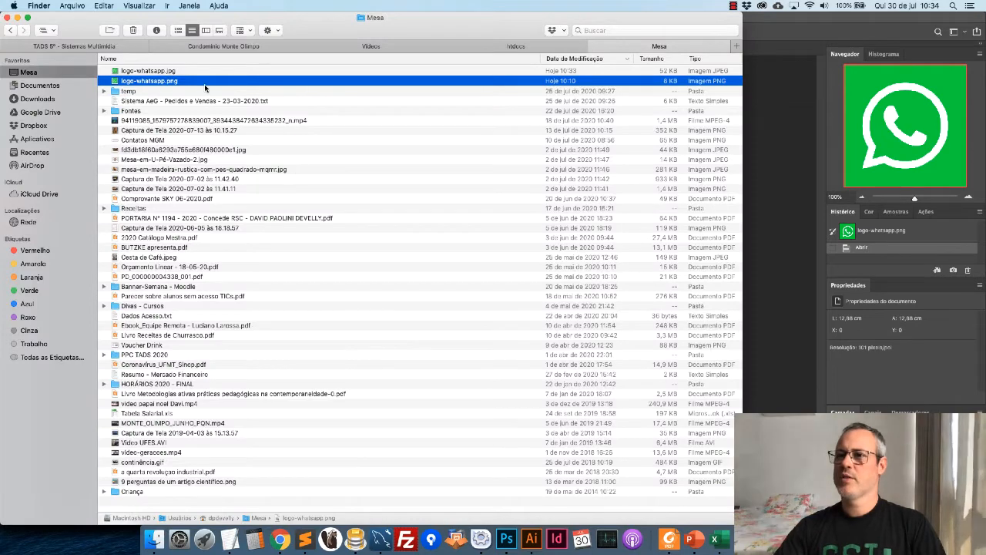
pyautogui.click(189, 71)
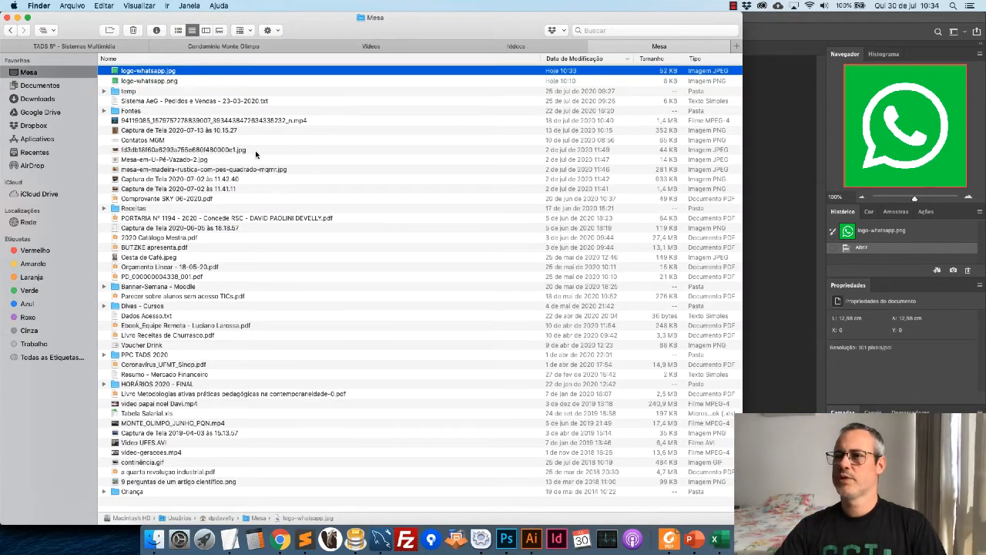
pyautogui.press('space')
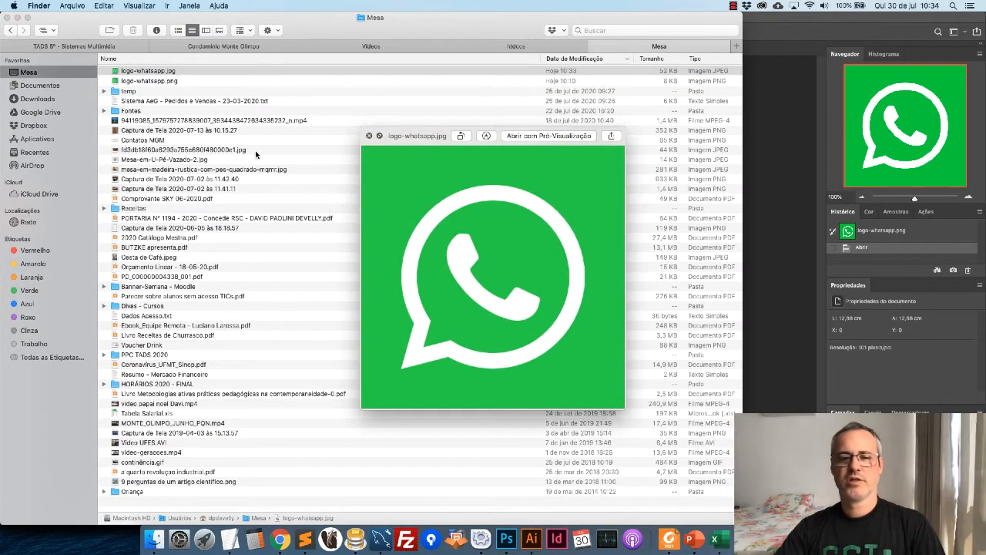
pyautogui.press('space')
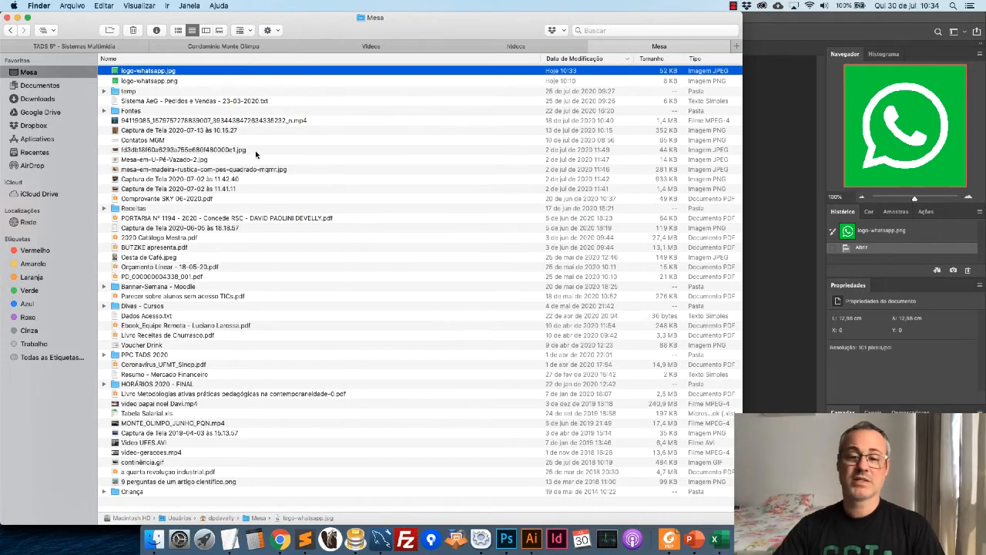
# Select the whole logo image in Photoshop with a rectangular marquee, copy it and paste it into the blank Illustrator document
pyautogui.click(506, 539)
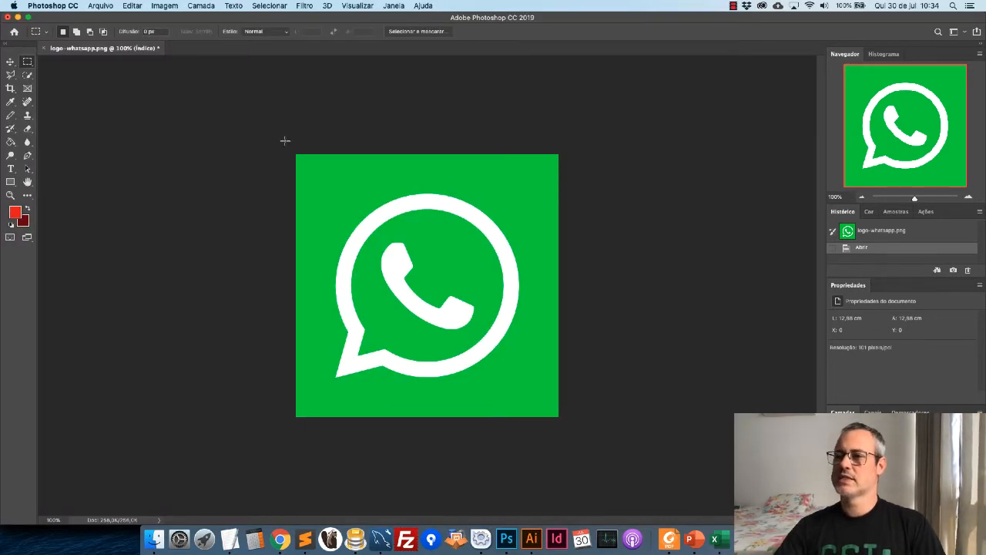
pyautogui.moveTo(295, 154); pyautogui.dragTo(486, 307)
pyautogui.click(495, 339)
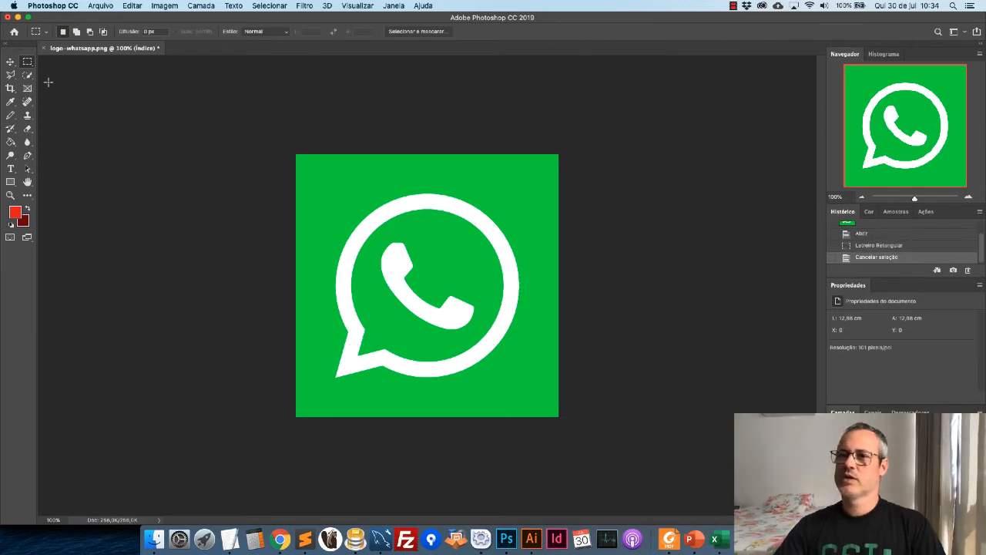
pyautogui.moveTo(287, 146); pyautogui.dragTo(616, 482)
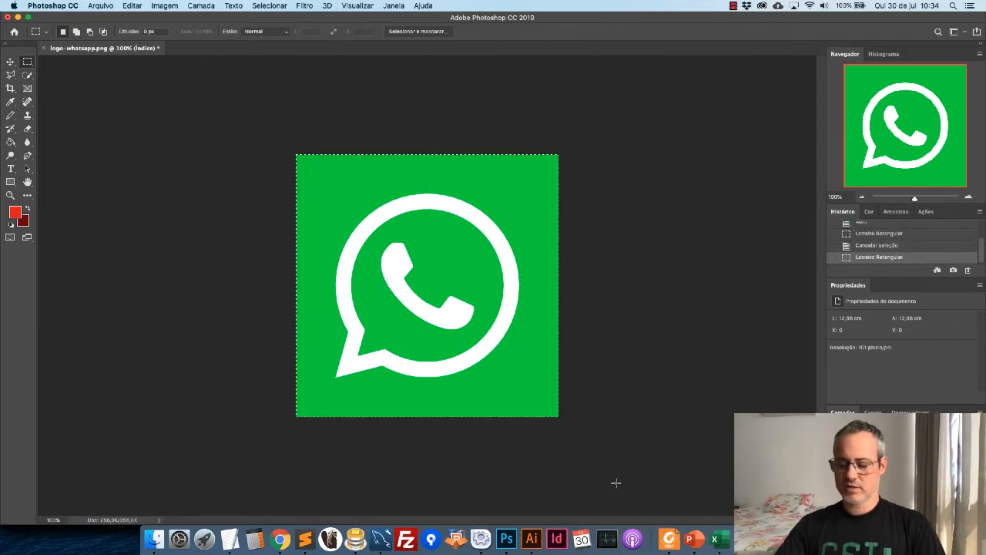
pyautogui.click(531, 538)
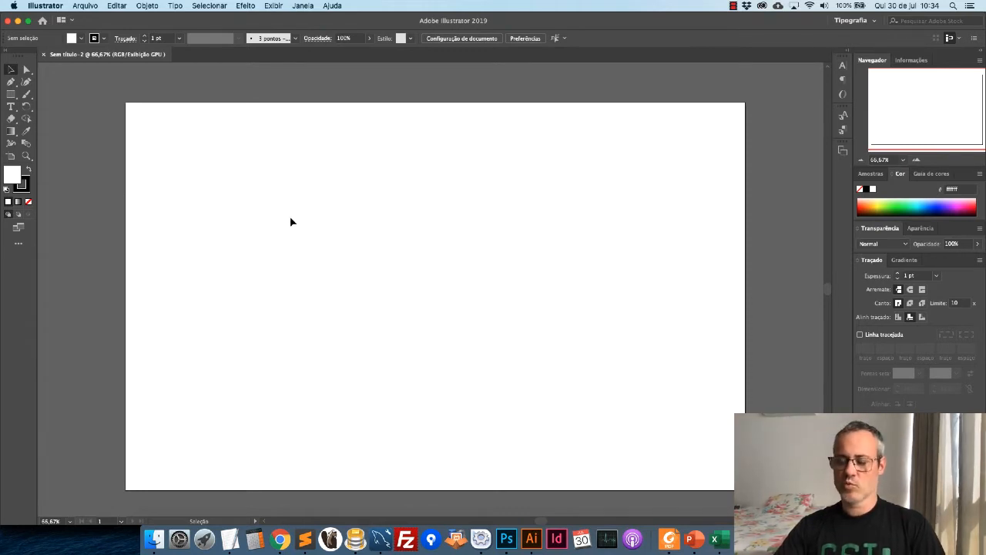
pyautogui.press('a')
pyautogui.press('super+v')
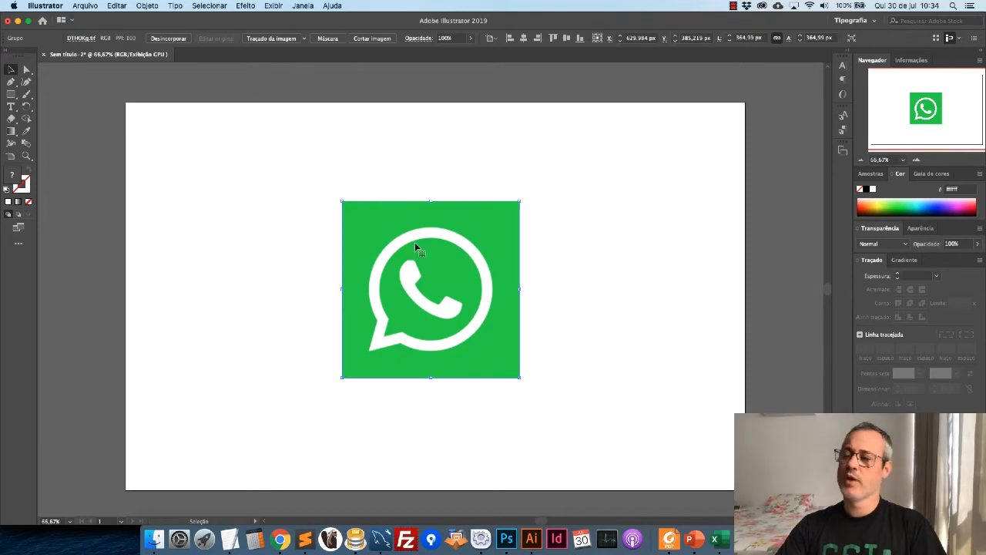
# Align the pasted logo image to the artboard's left and top edges
pyautogui.click(509, 38)
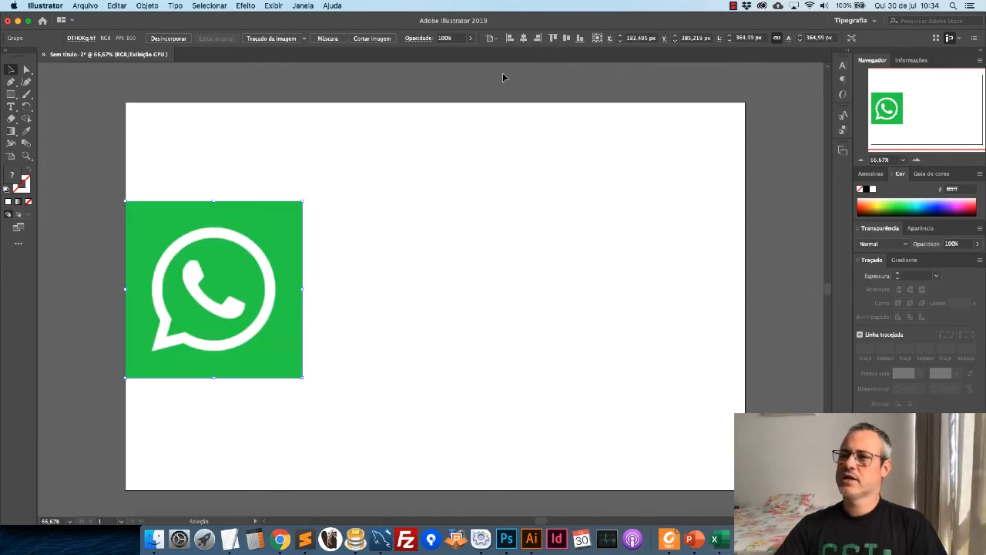
pyautogui.click(551, 38)
pyautogui.click(116, 139)
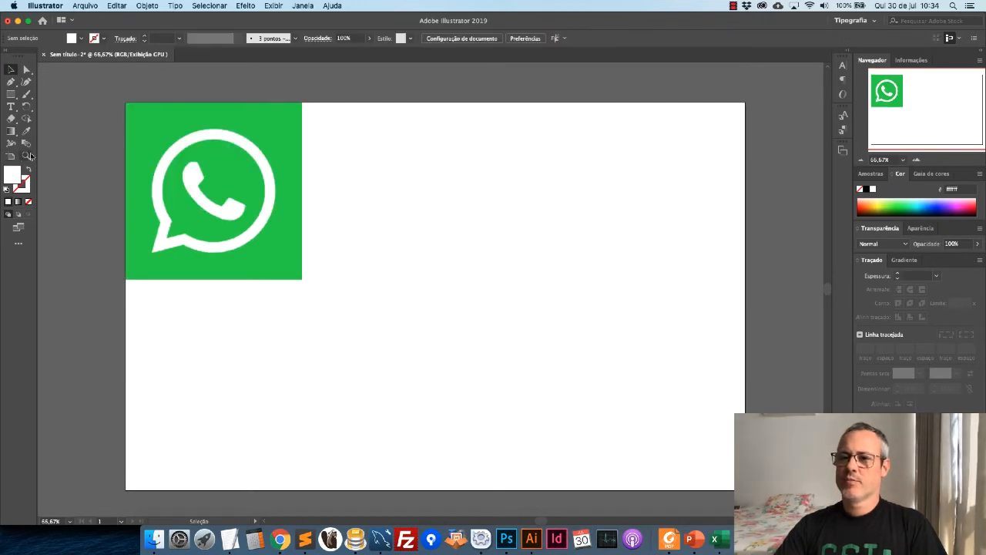
# Shrink the artboard so its edges match the logo image and fit it in the window
pyautogui.hotkey('shift', 'o')
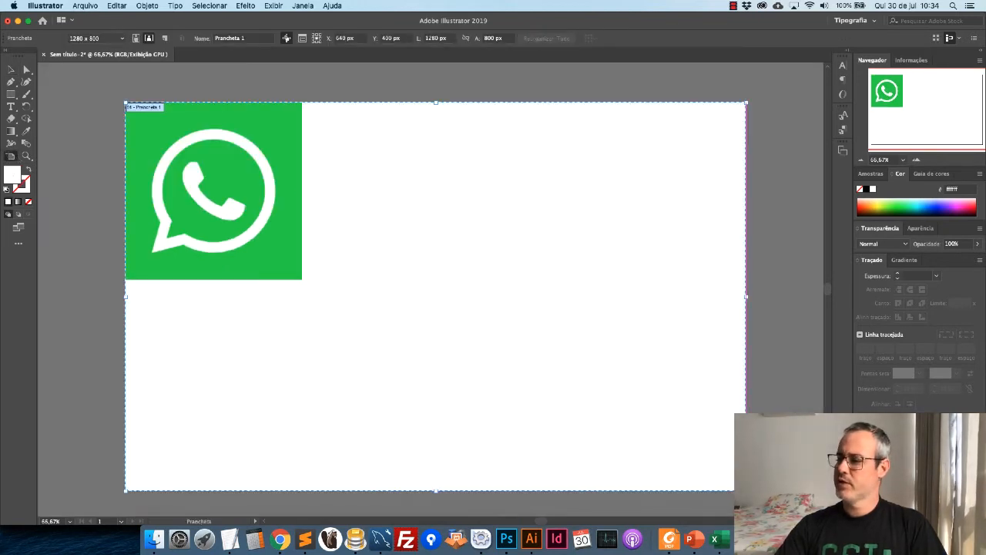
pyautogui.moveTo(746, 490); pyautogui.dragTo(302, 279)
pyautogui.click(9, 71)
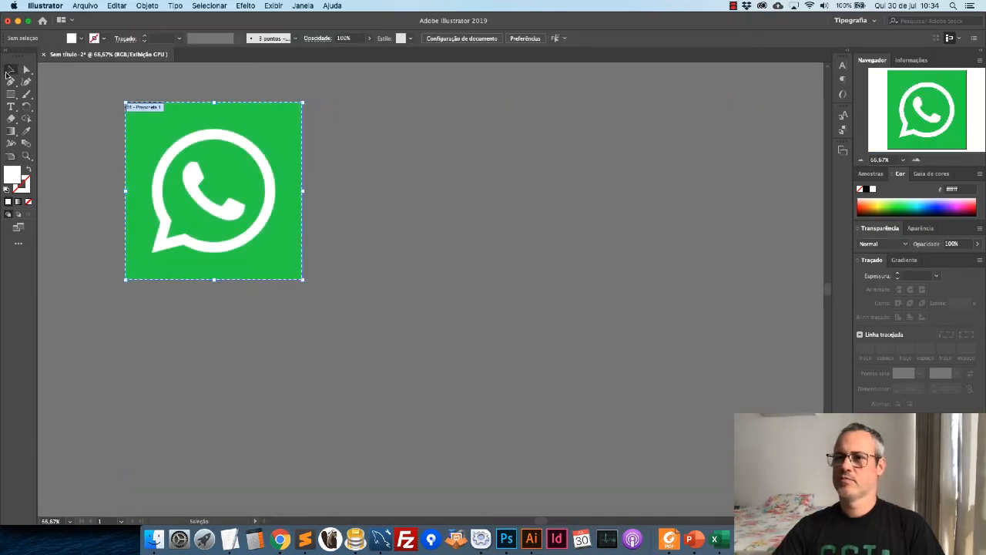
pyautogui.press('super+0')
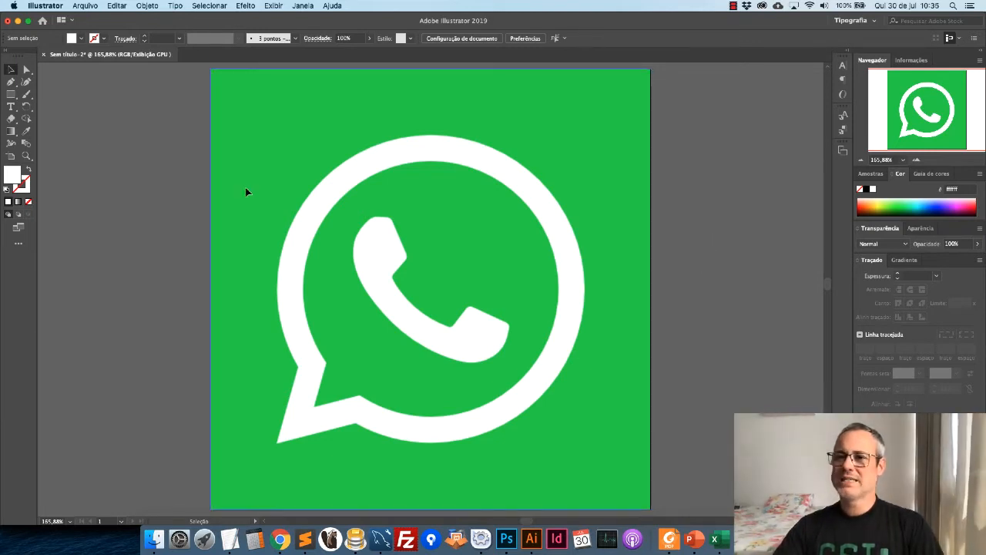
# Draw a white ellipse about 165 × 169 px over the phone symbol inside the speech bubble ring
pyautogui.click(11, 95)
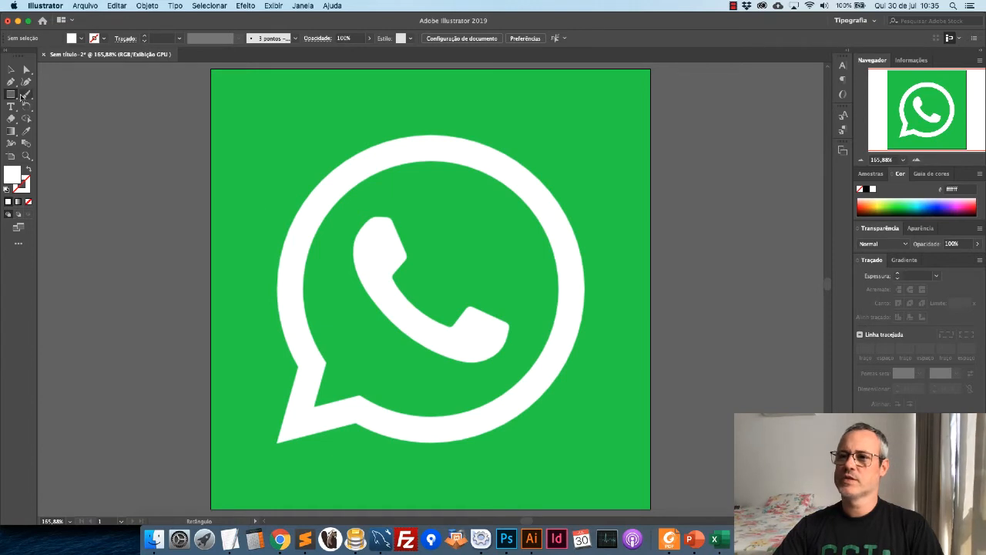
pyautogui.moveTo(12, 94); pyautogui.dragTo(94, 111)
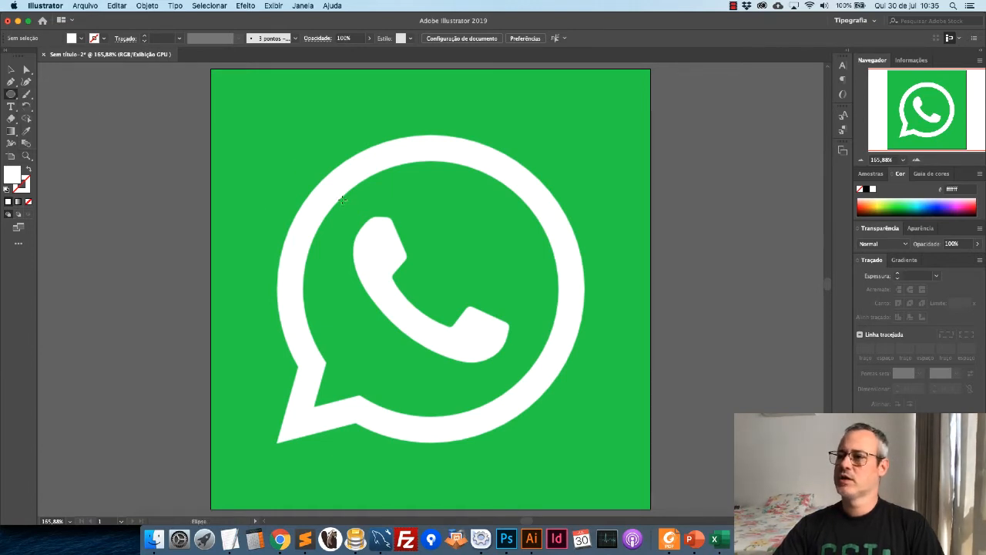
pyautogui.moveTo(345, 187); pyautogui.dragTo(544, 390)
# Stretch the white ellipse to about 188 × 193 px so it nearly fills the ring's interior, and deselect it
pyautogui.click(10, 69)
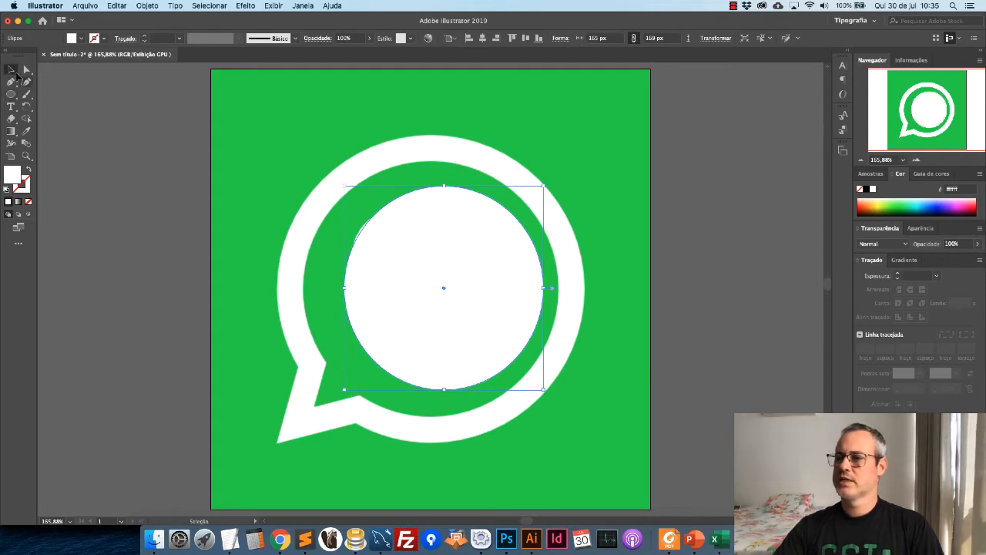
pyautogui.moveTo(344, 284); pyautogui.dragTo(317, 283)
pyautogui.moveTo(429, 186); pyautogui.dragTo(430, 171)
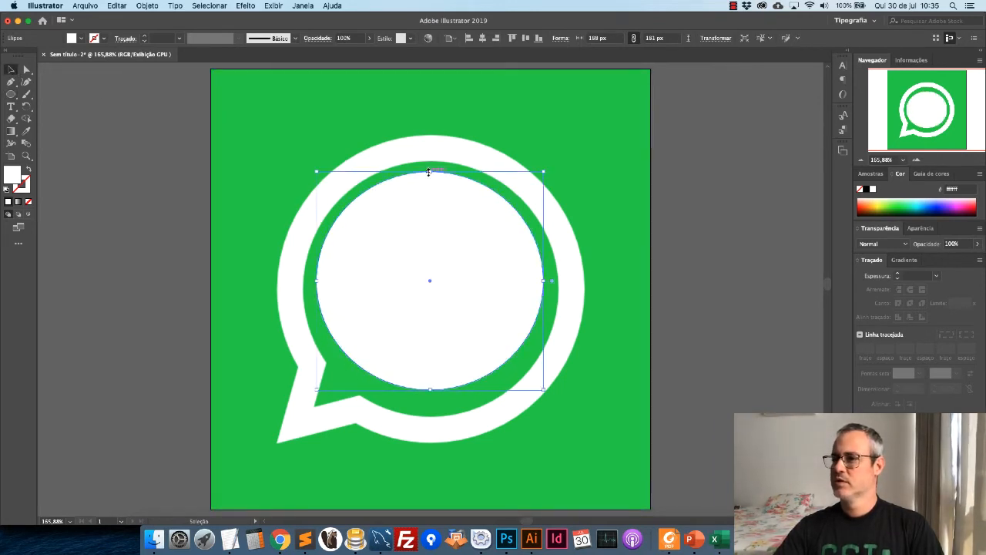
pyautogui.moveTo(429, 389); pyautogui.dragTo(455, 403)
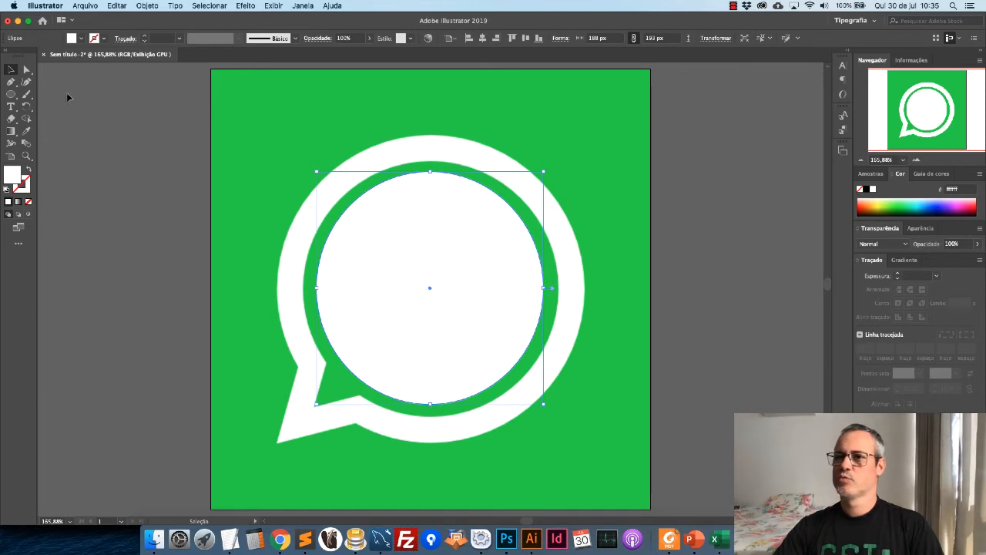
pyautogui.click(113, 146)
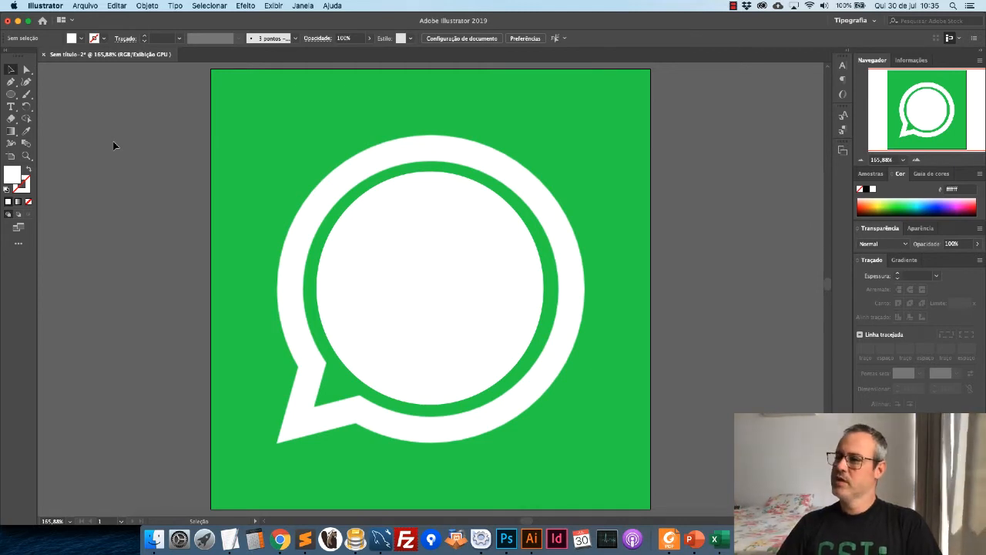
pyautogui.click(469, 267)
pyautogui.click(732, 251)
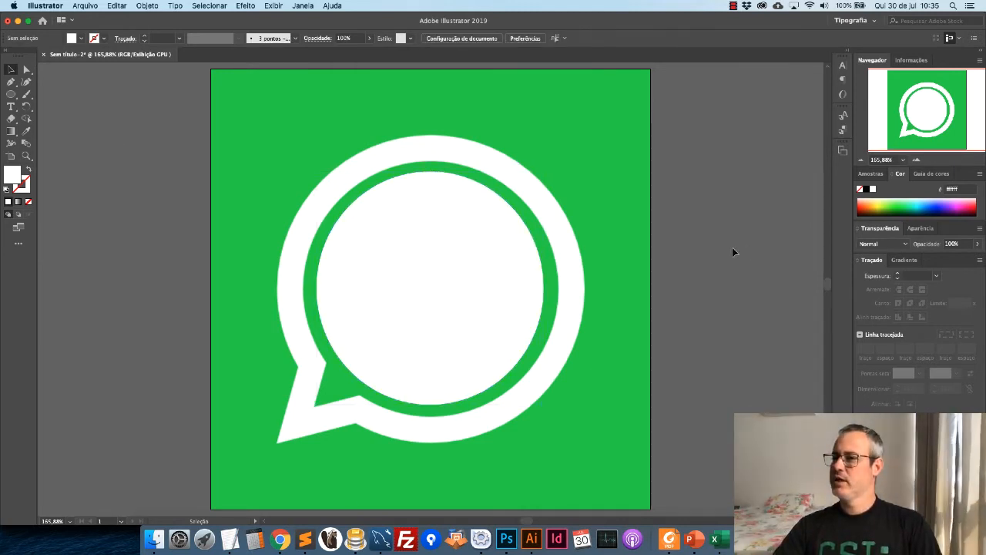
# Save the document as logo-whatsapp.ai in the Mesa folder, in Adobe Illustrator format with the Illustrator CC version
pyautogui.click(88, 6)
pyautogui.click(128, 95)
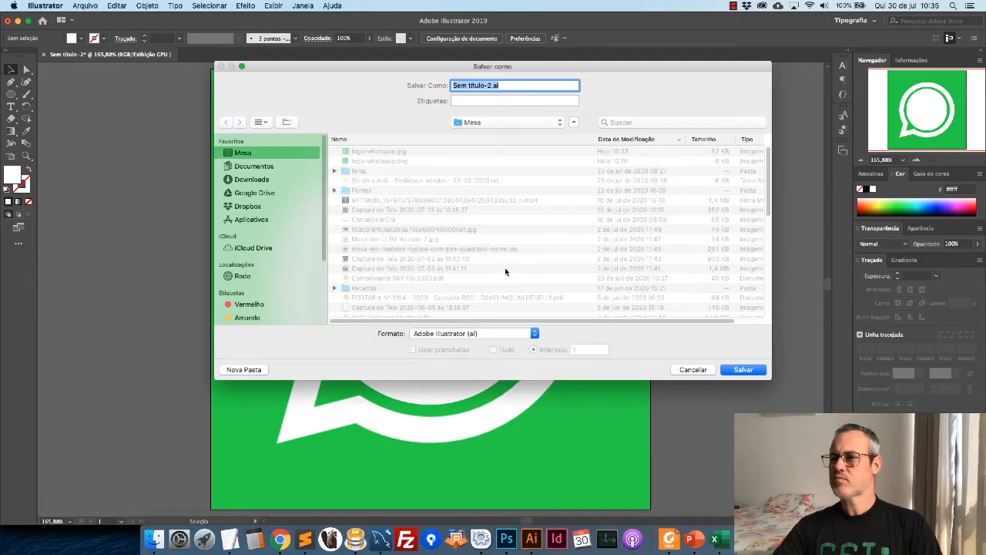
pyautogui.click(512, 333)
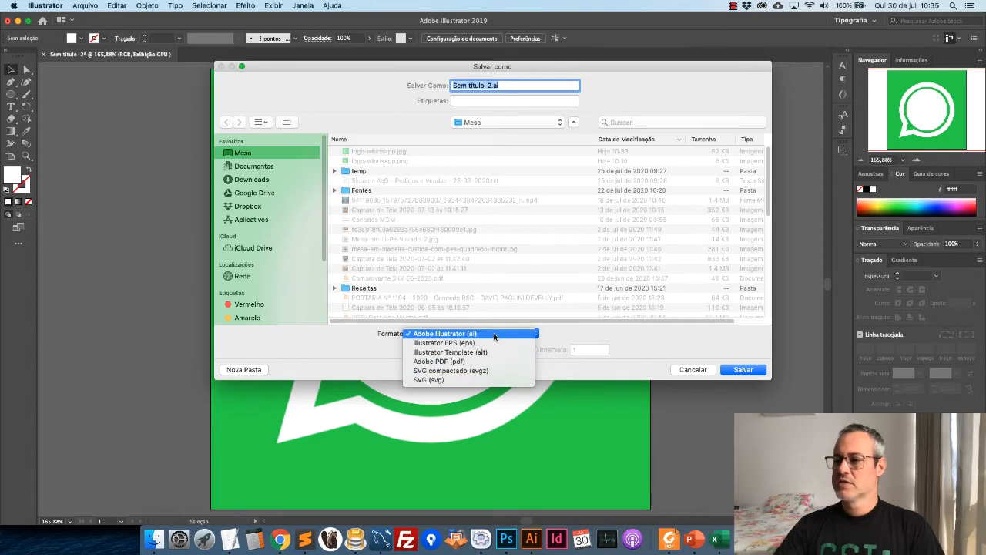
pyautogui.click(550, 334)
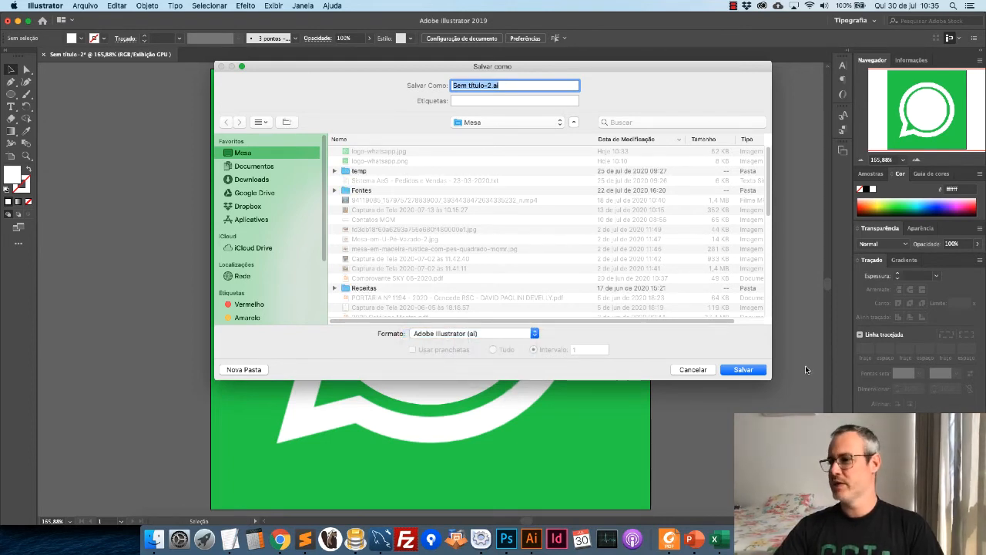
pyautogui.click(493, 85)
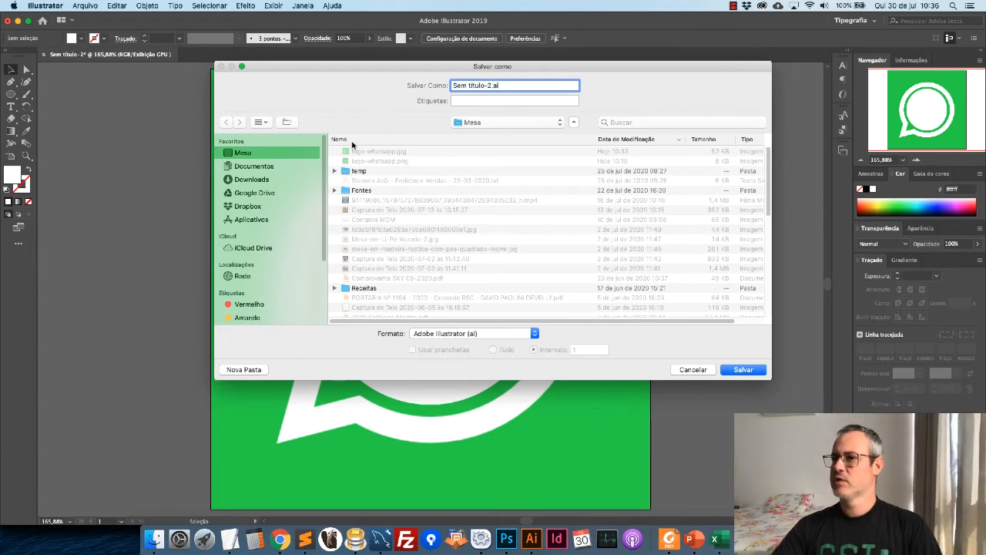
pyautogui.click(367, 151)
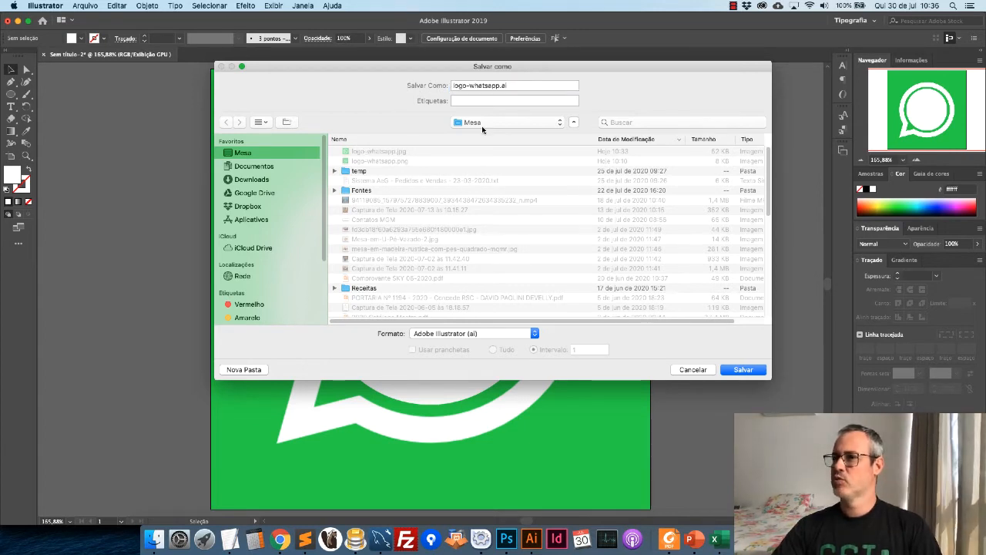
pyautogui.click(743, 370)
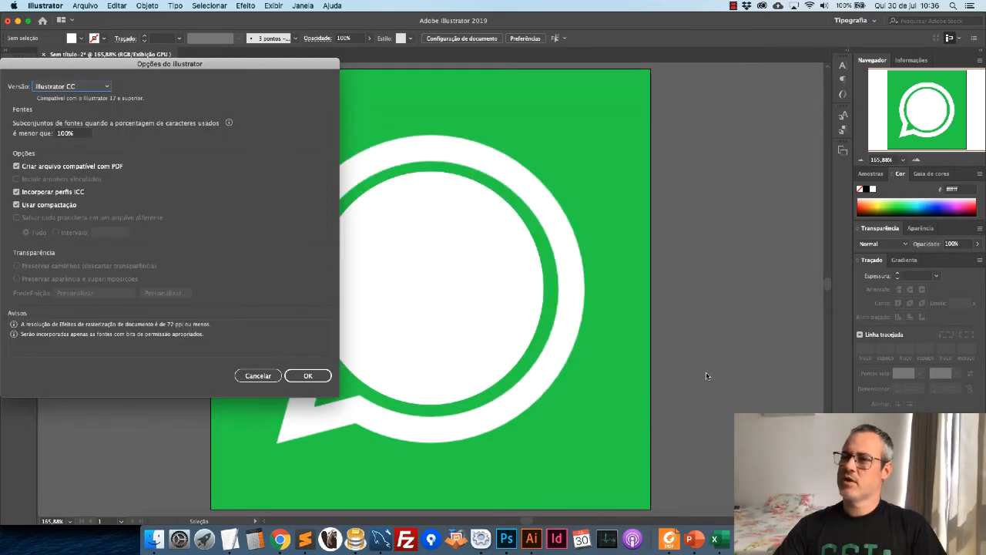
pyautogui.click(310, 377)
# Switch to Finder and preview the saved logo-whatsapp.ai in the Mesa folder
pyautogui.click(156, 540)
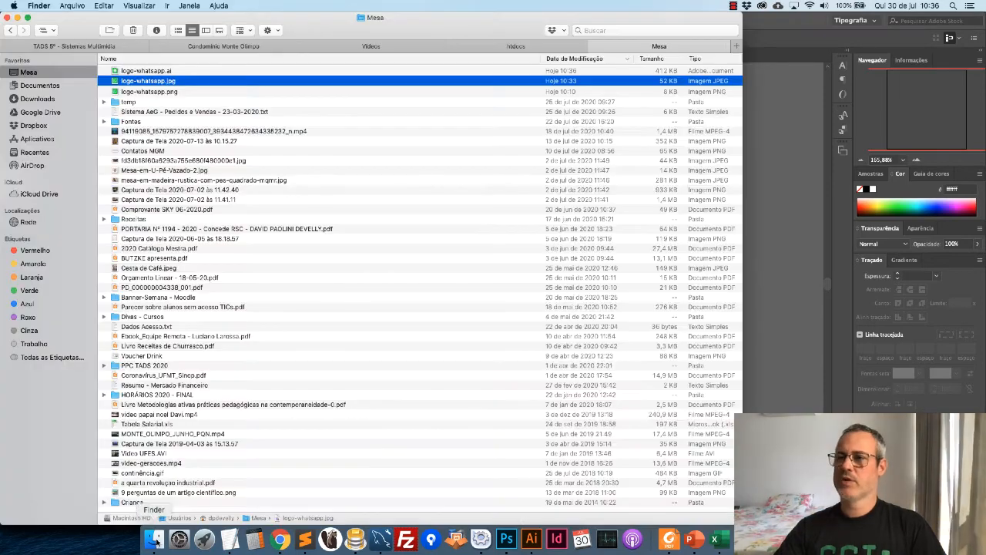
pyautogui.press('Up')
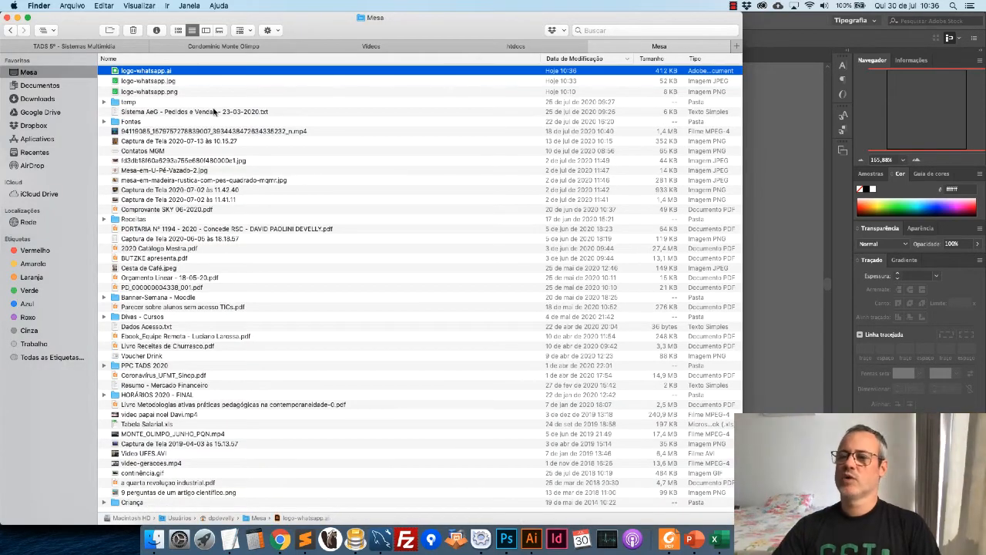
pyautogui.press('space')
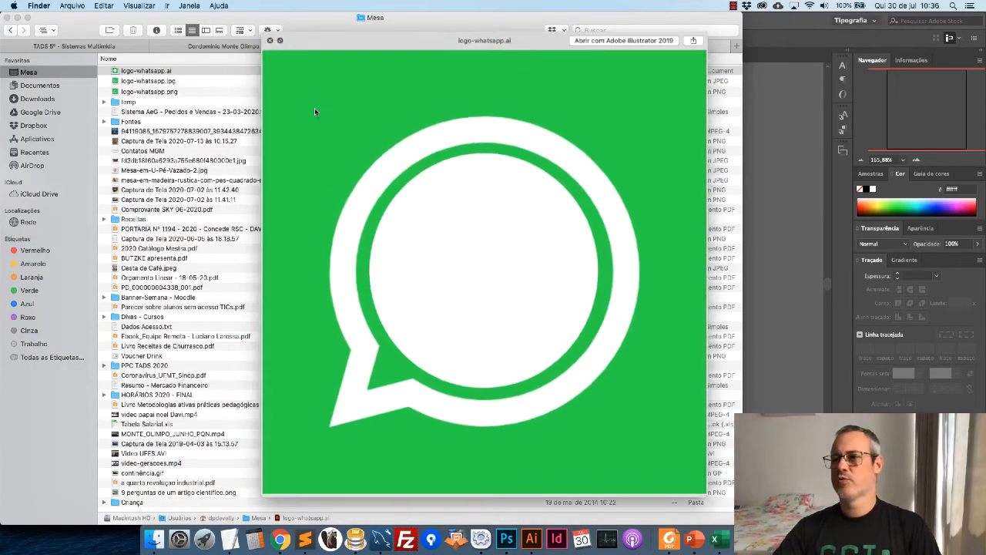
pyautogui.press('space')
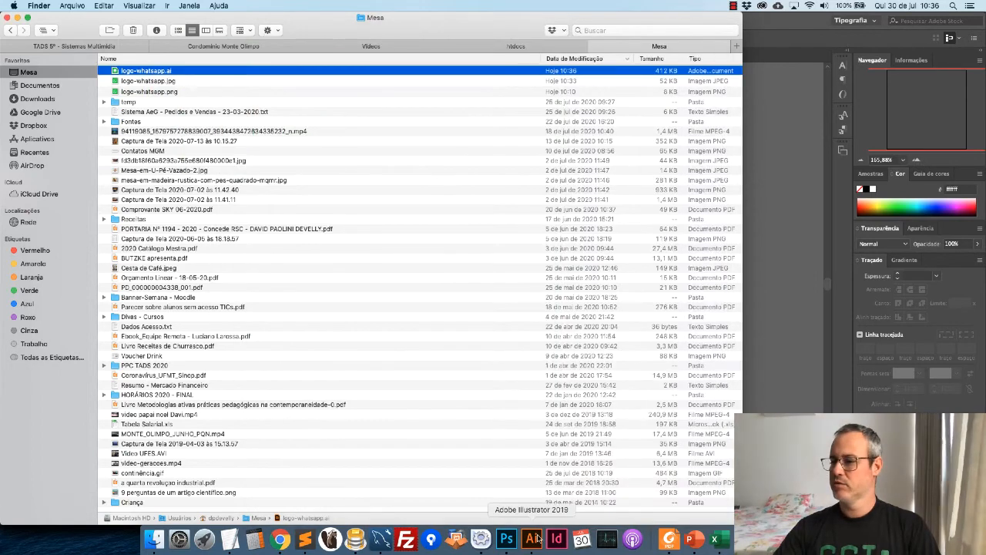
# Return to Illustrator and export the artwork as logo-whatsapp.BMP in RGB at 72 ppi, using Windows format and 32-bit depth
pyautogui.click(531, 539)
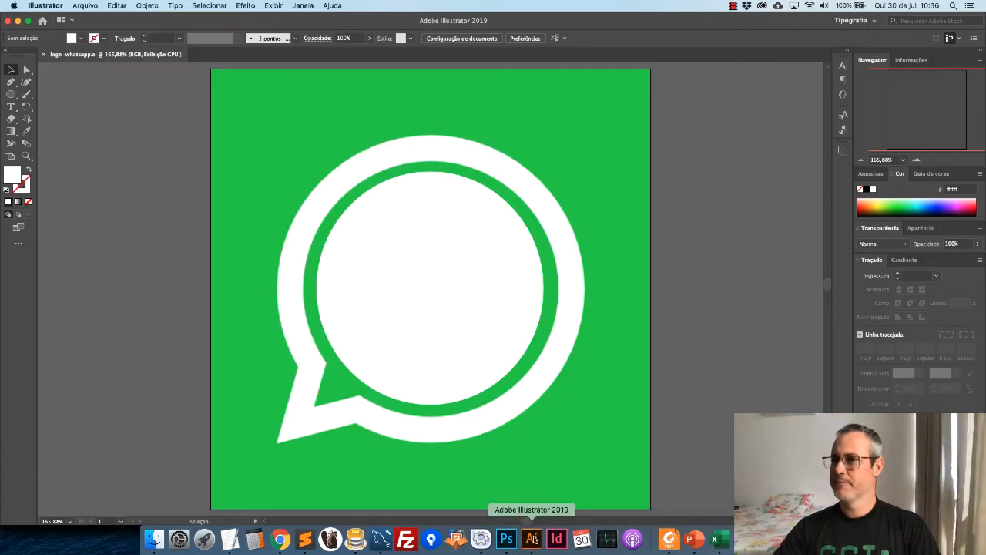
pyautogui.click(88, 6)
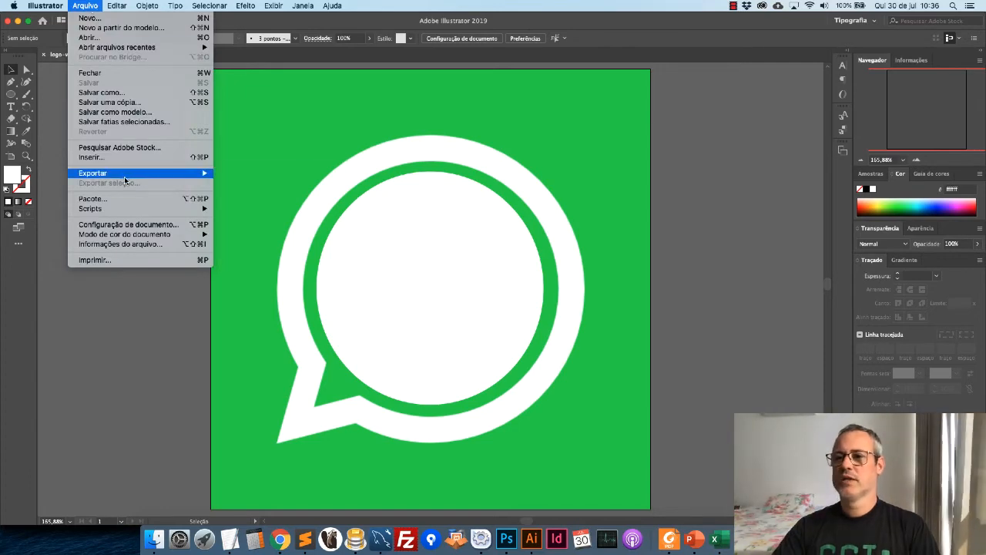
pyautogui.moveTo(126, 177)
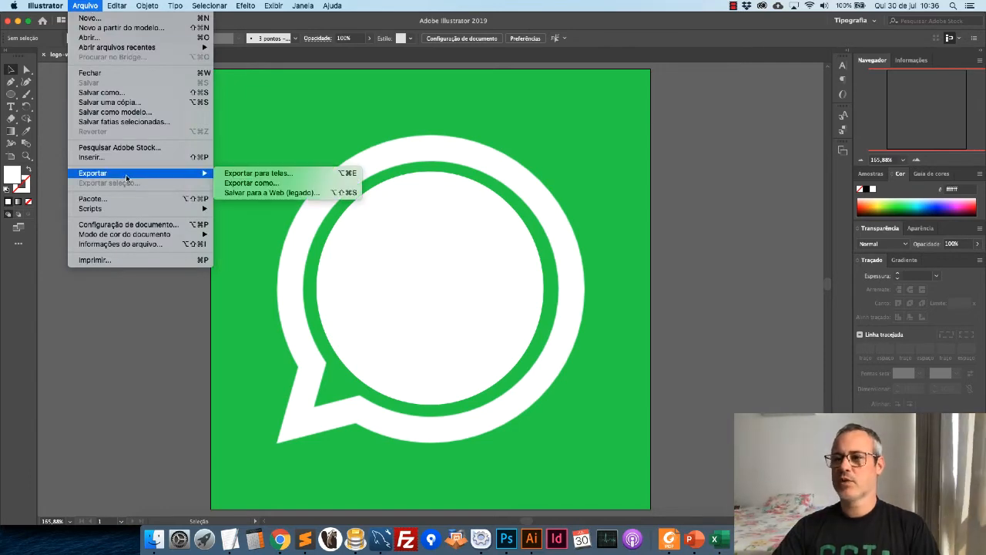
pyautogui.click(314, 185)
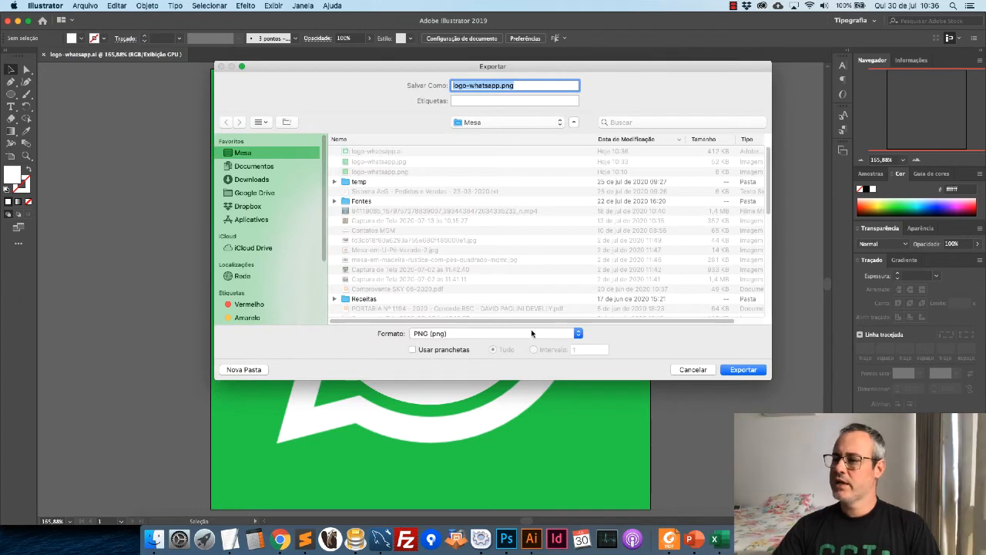
pyautogui.click(543, 335)
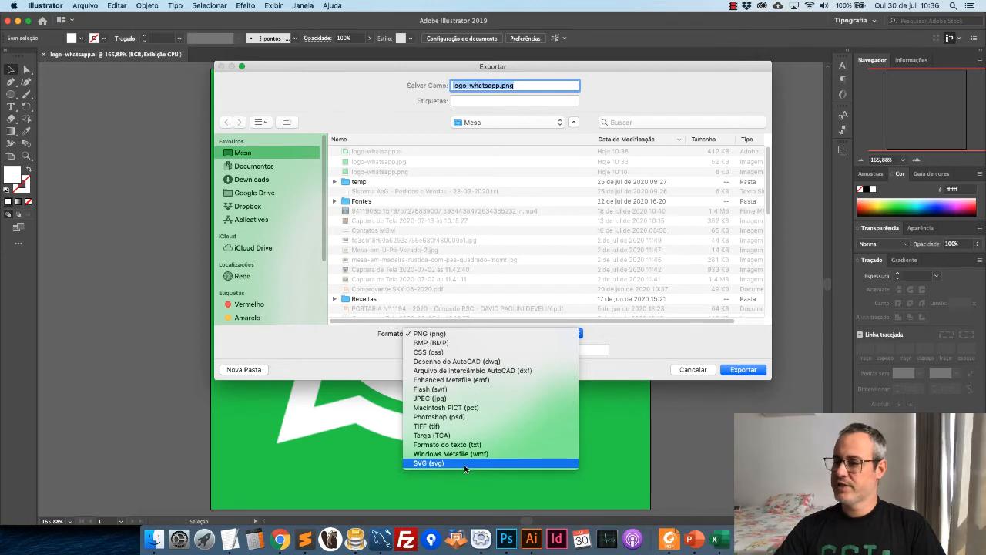
pyautogui.click(472, 343)
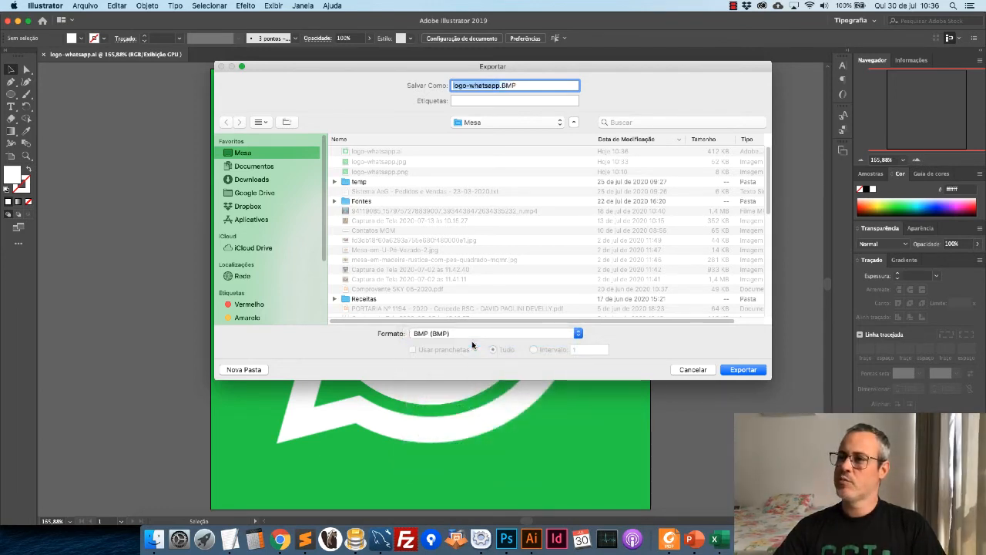
pyautogui.click(744, 370)
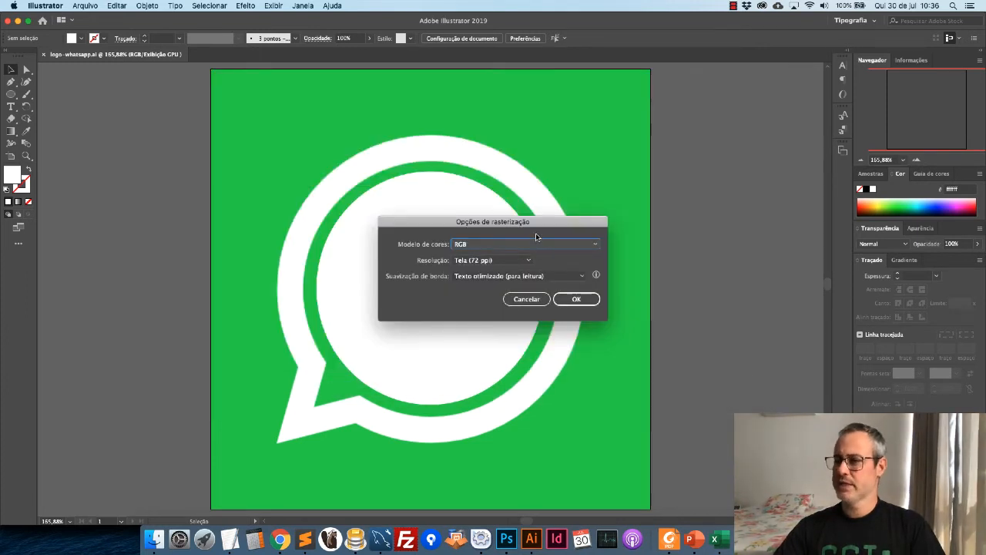
pyautogui.click(575, 299)
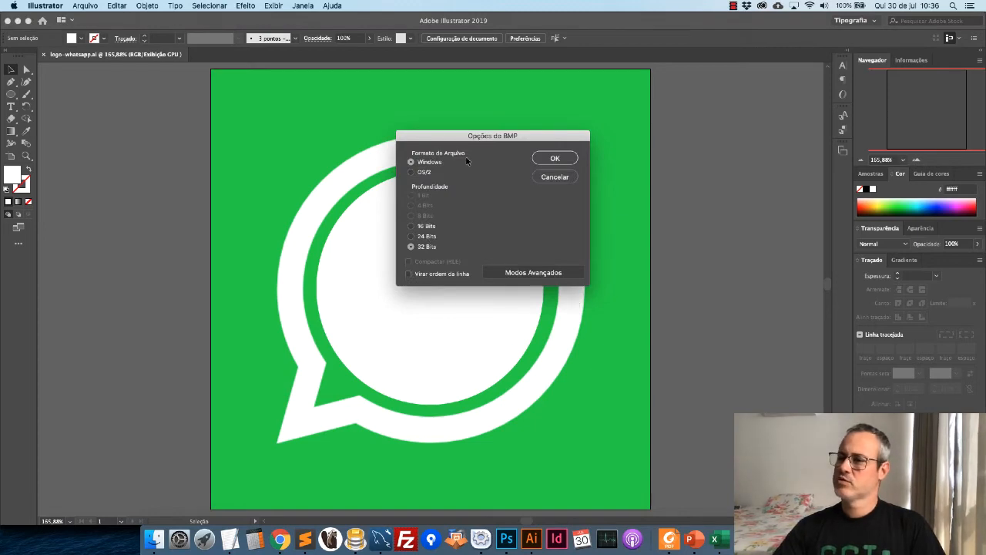
pyautogui.click(556, 157)
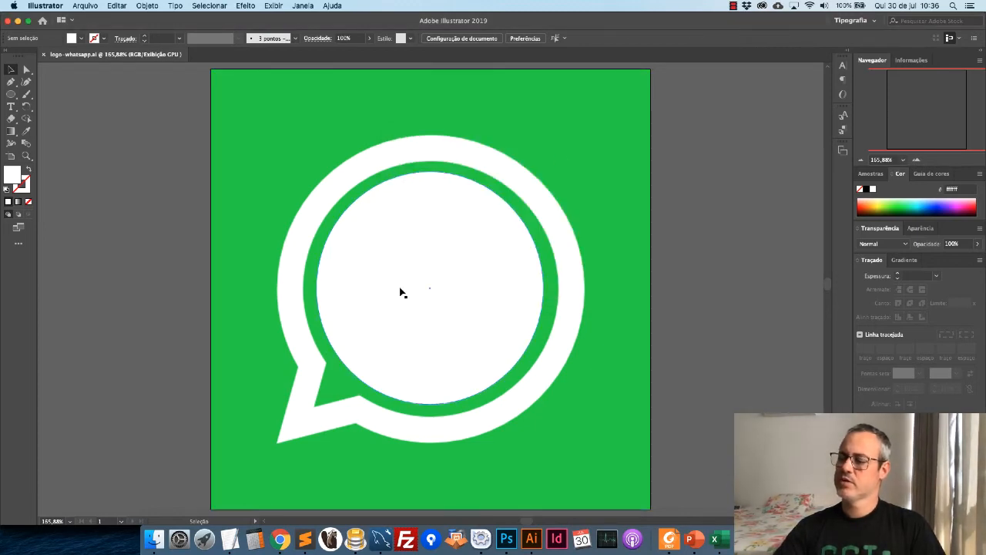
# Switch to Finder, compare the sizes of the logo-whatsapp BMP, PNG, JPG and AI files, and view the BMP in Preview
pyautogui.click(154, 540)
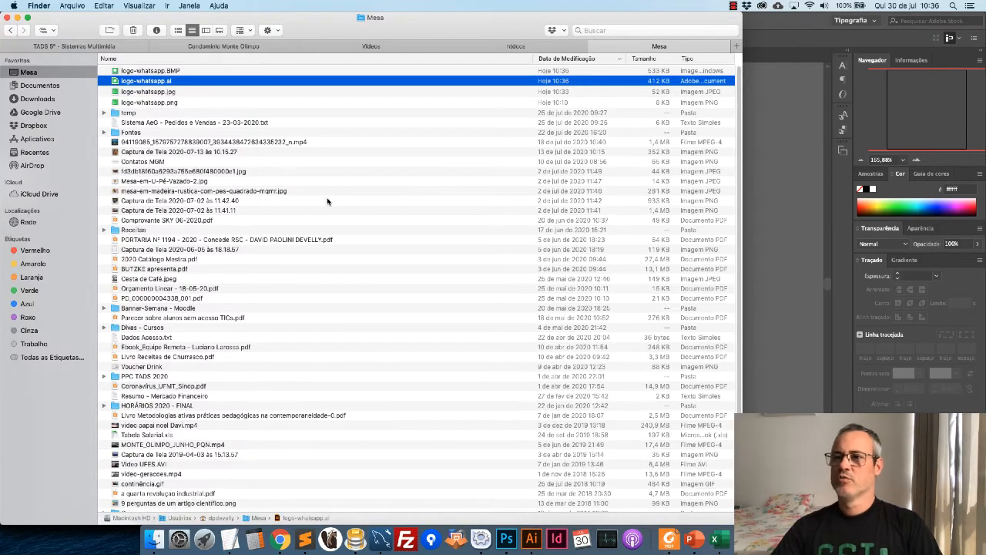
pyautogui.click(204, 72)
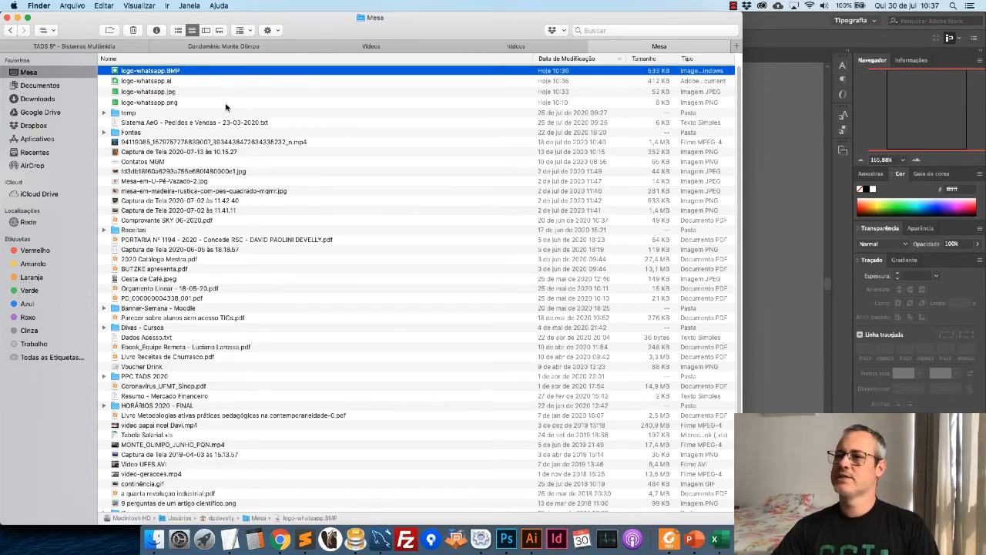
pyautogui.keyDown('super'); pyautogui.click(183, 102); pyautogui.keyUp('super')
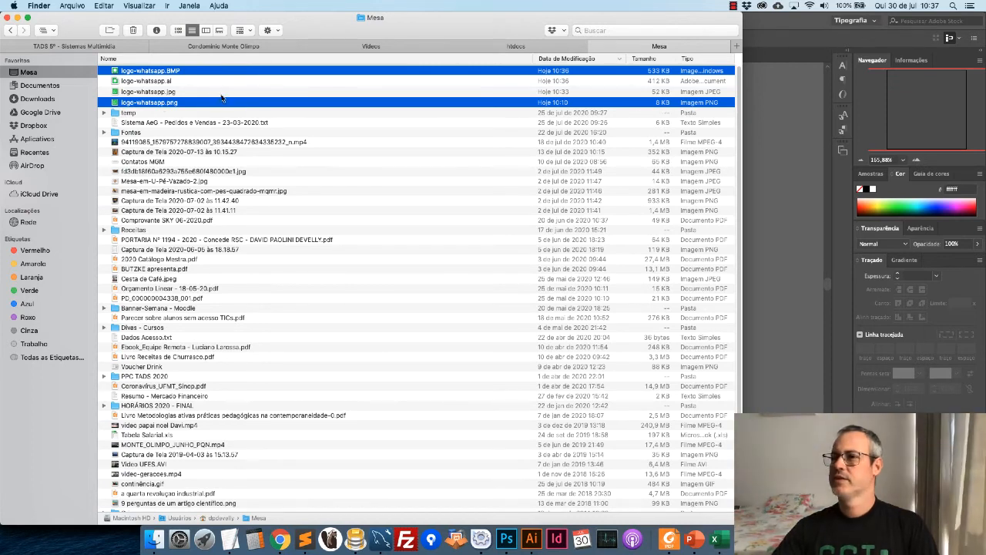
pyautogui.keyDown('super'); pyautogui.click(182, 93); pyautogui.keyUp('super')
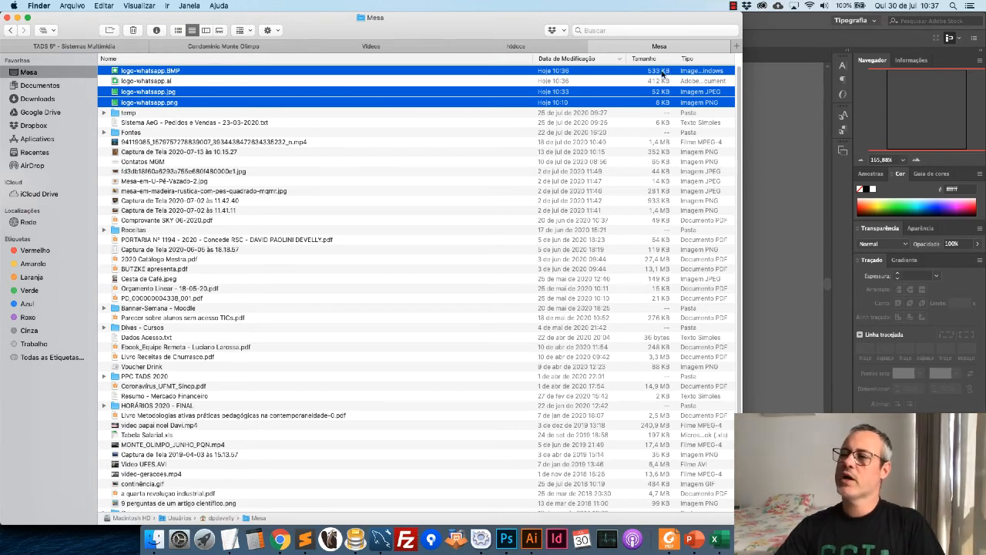
pyautogui.click(182, 80)
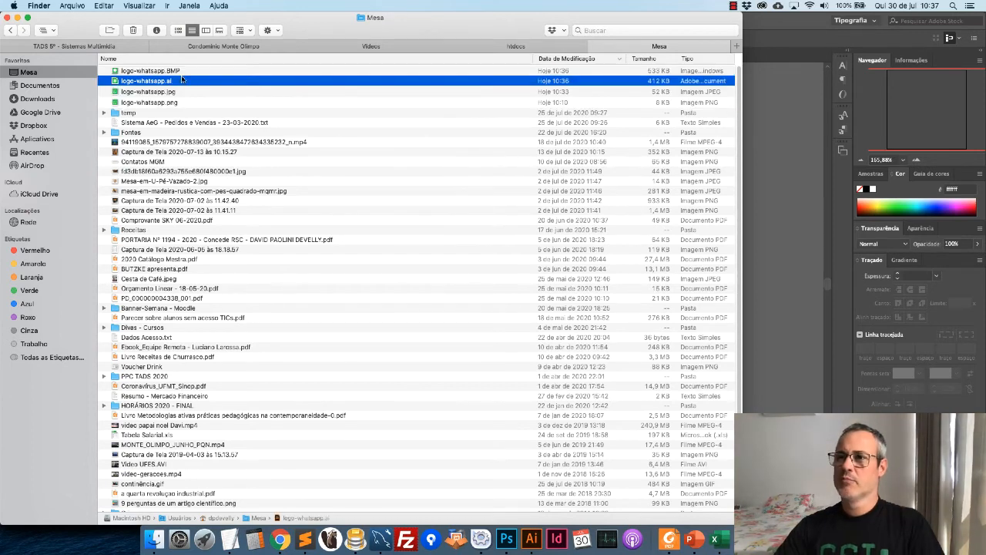
pyautogui.doubleClick(183, 71)
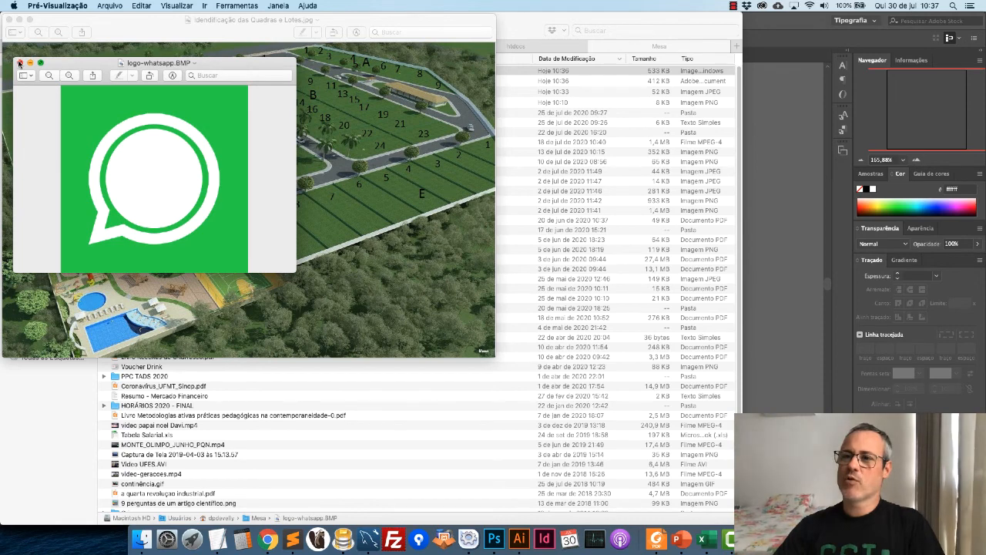
pyautogui.click(141, 539)
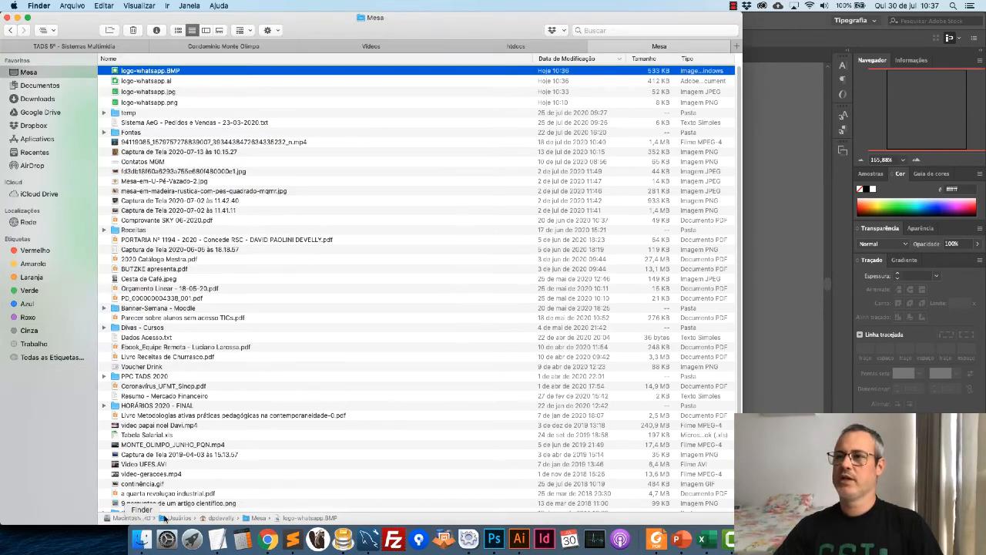
# Open logo-whatsapp.BMP from Finder with Adobe Illustrator 2019
pyautogui.rightClick(209, 71)
pyautogui.moveTo(312, 85)
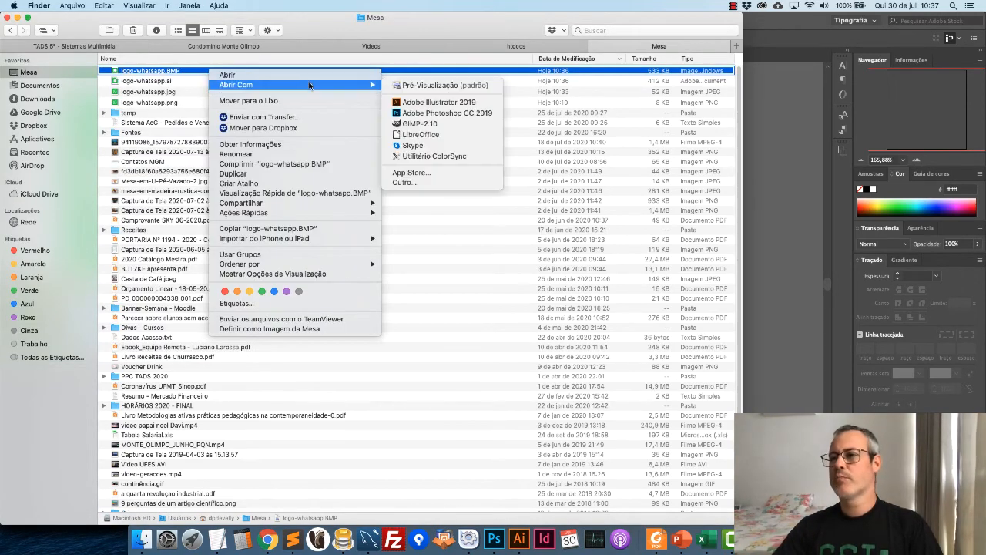
pyautogui.click(462, 102)
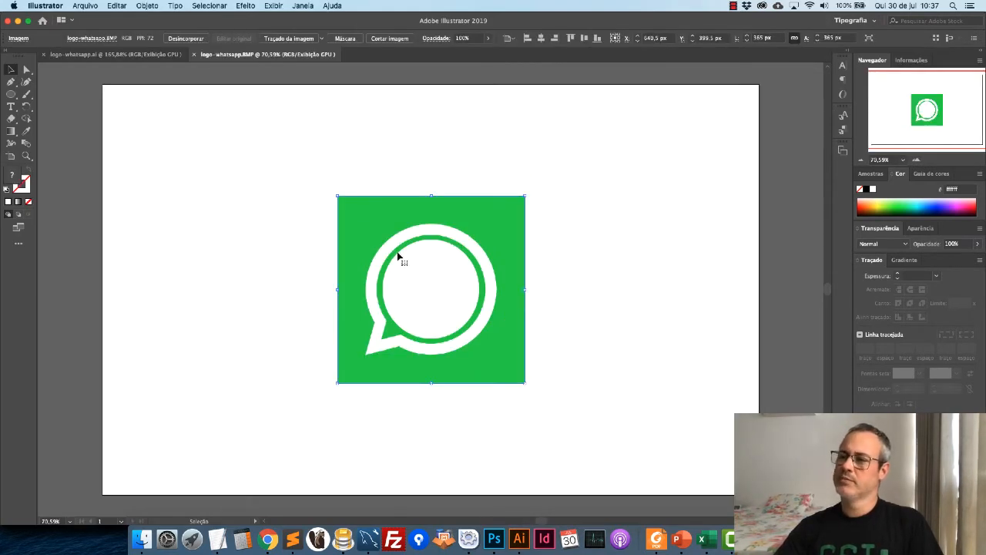
# Move the whole logo image around the artboard in logo-whatsapp.BMP to test whether the circle is a separate object
pyautogui.moveTo(458, 272); pyautogui.dragTo(234, 237)
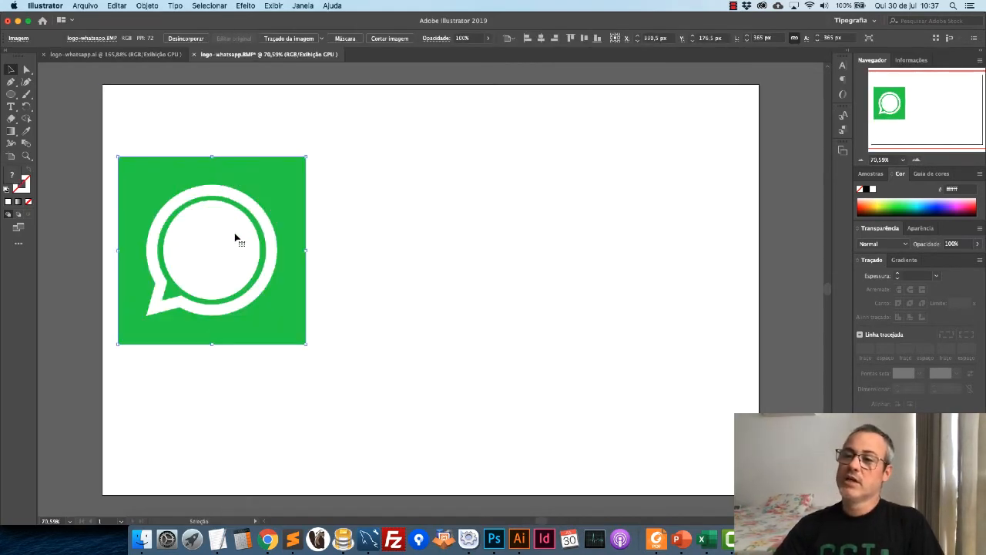
pyautogui.click(399, 278)
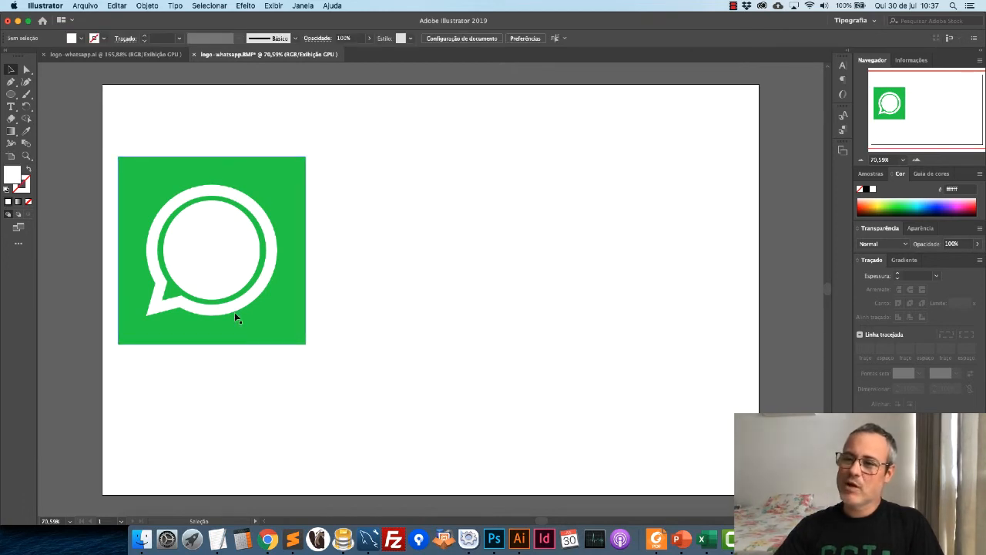
pyautogui.moveTo(224, 221); pyautogui.dragTo(319, 162)
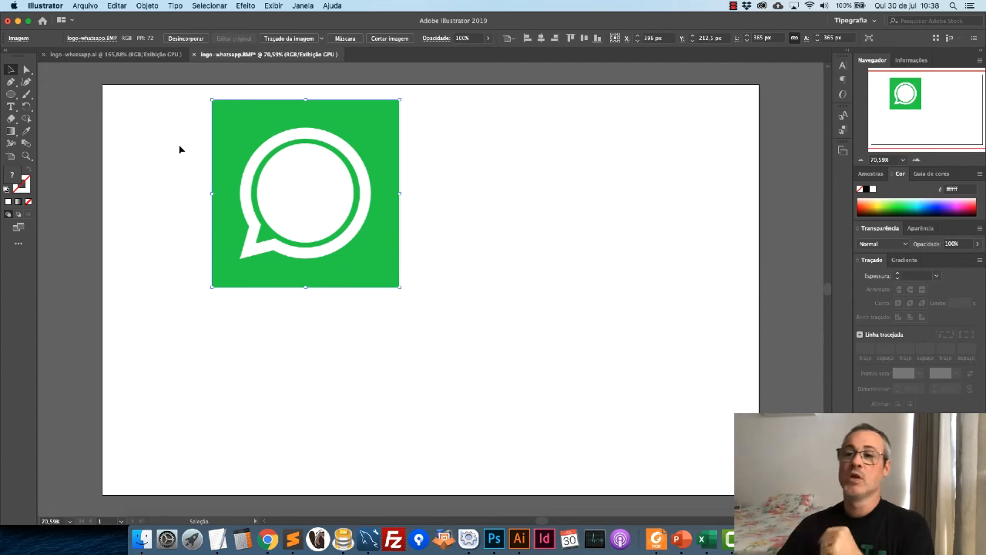
# In logo-whatsapp.ai, move the white circle up and away from the phone symbol, then undo the move and deselect it
pyautogui.click(127, 56)
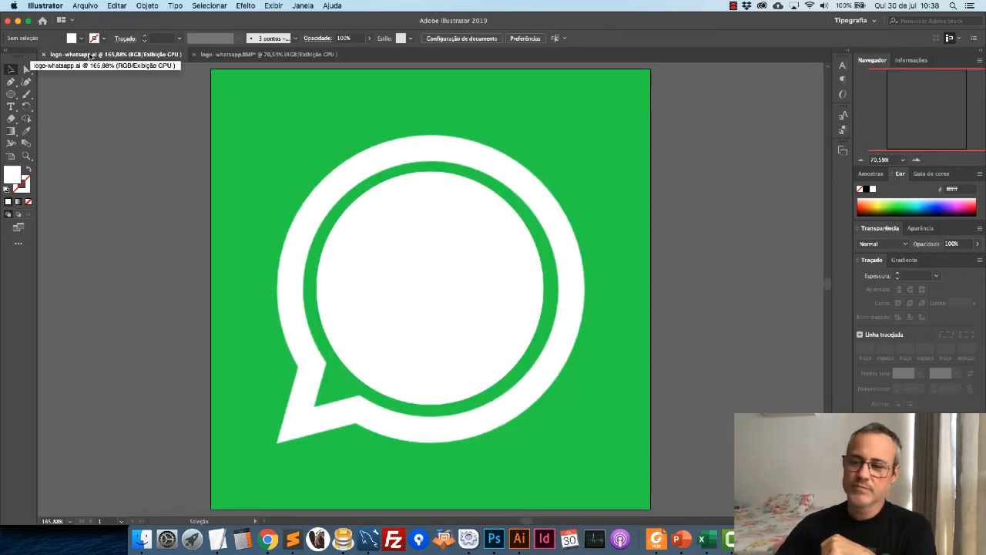
pyautogui.click(461, 327)
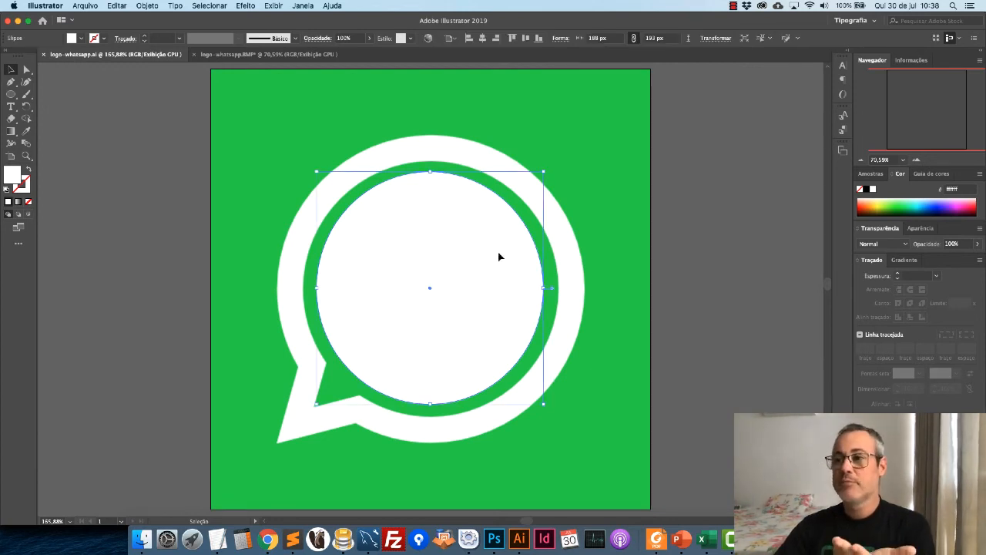
pyautogui.moveTo(500, 257); pyautogui.dragTo(387, 178)
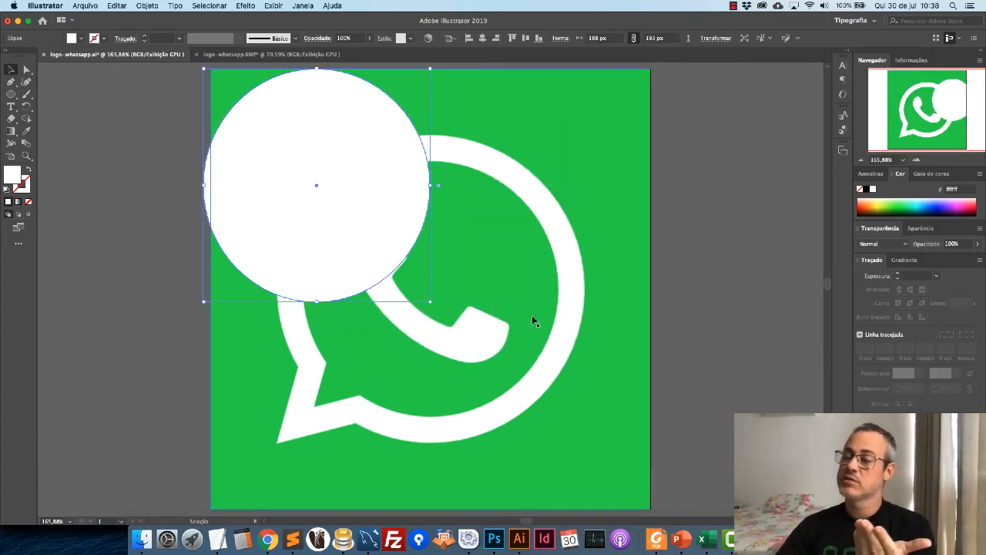
pyautogui.press('super+z')
pyautogui.press('super+z')
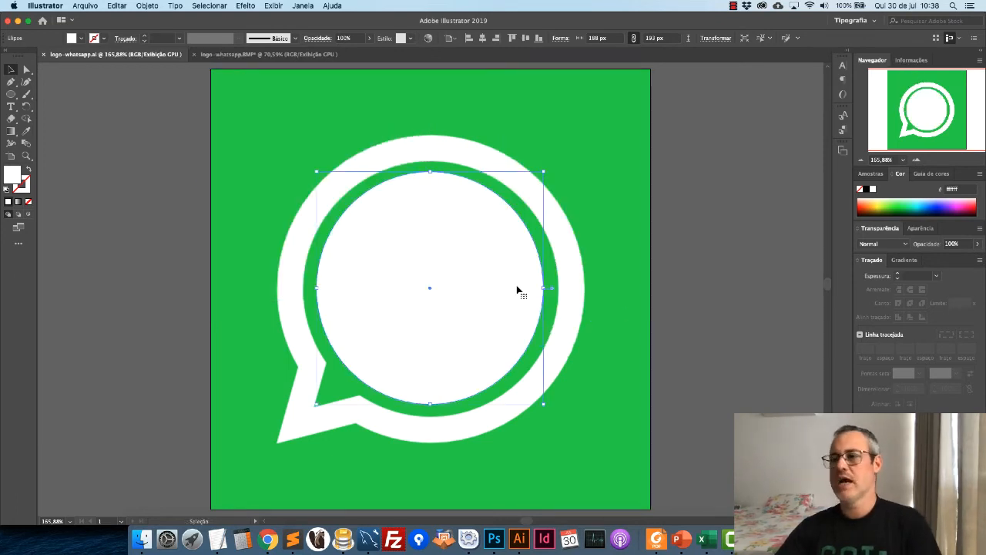
pyautogui.click(166, 193)
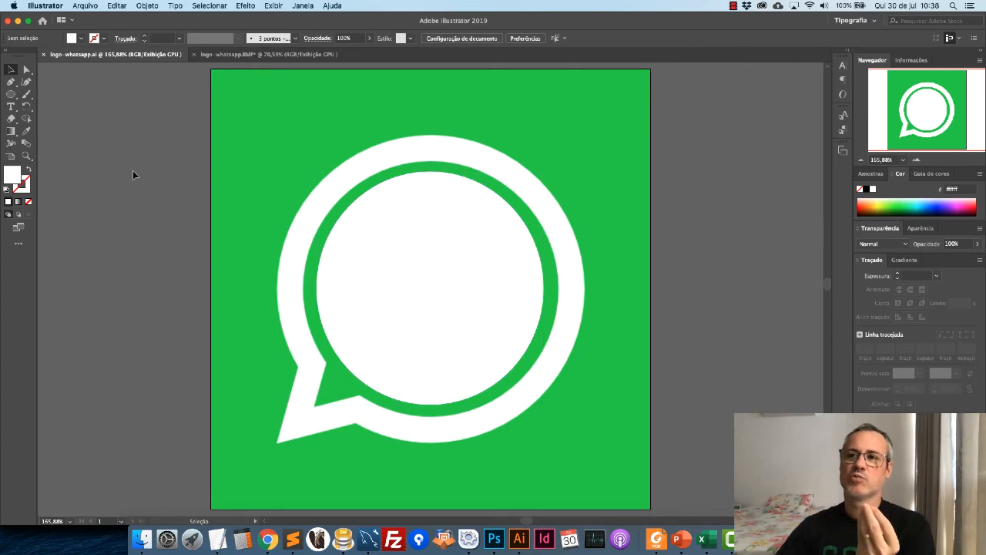
# Close logo-whatsapp.ai and logo-whatsapp.BMP without saving the changes to the BMP
pyautogui.click(44, 55)
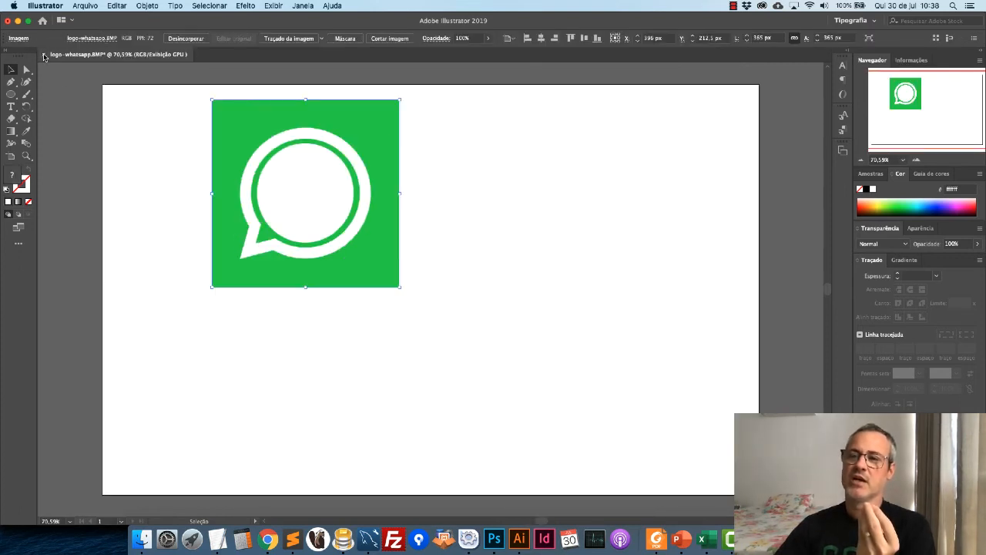
pyautogui.click(43, 55)
pyautogui.click(495, 295)
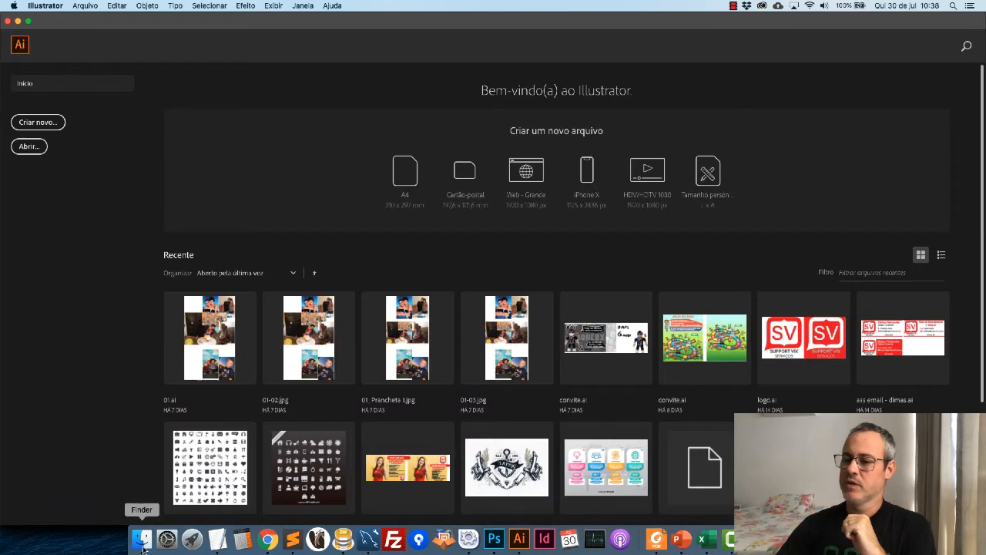
# Switch to Finder and reopen logo-whatsapp.ai from the Mesa folder
pyautogui.click(143, 540)
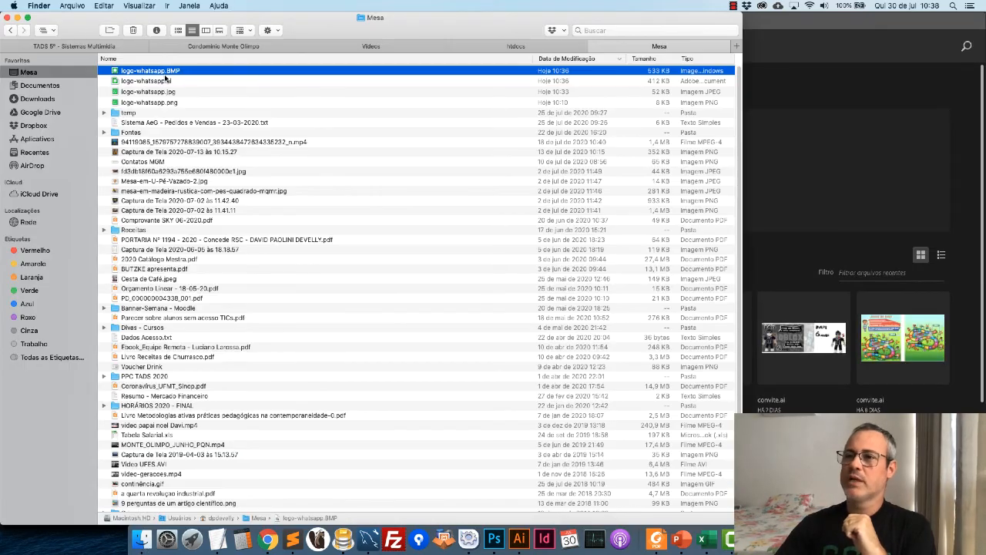
pyautogui.click(182, 82)
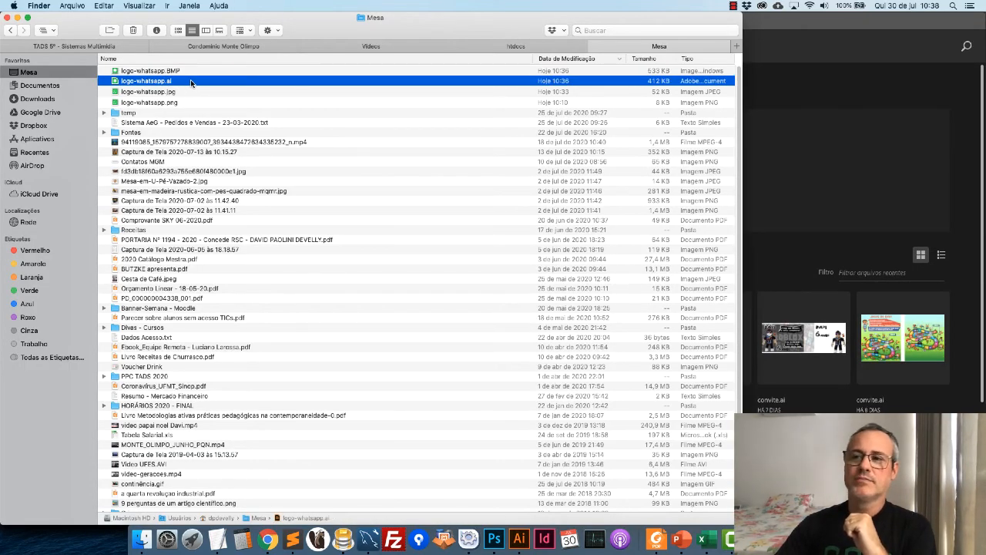
pyautogui.doubleClick(191, 81)
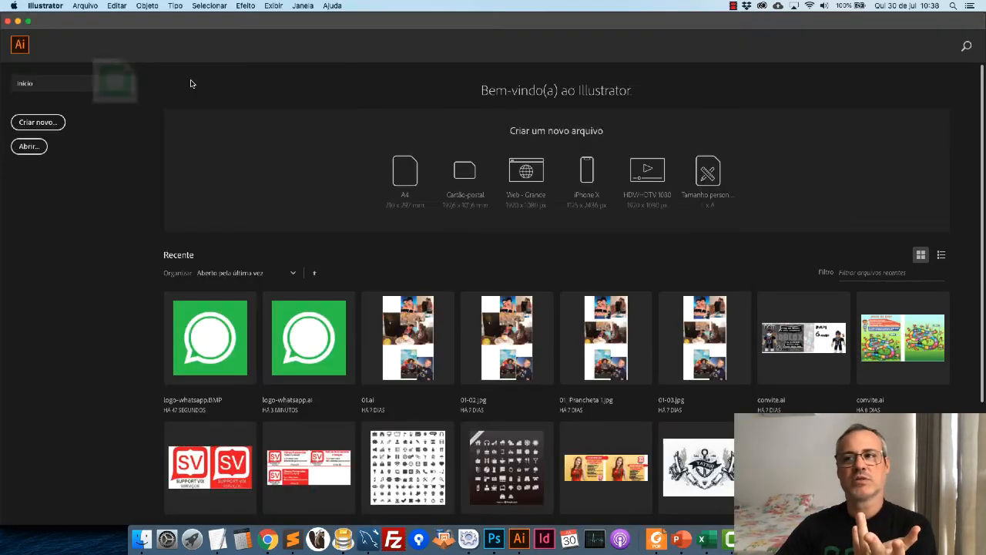
# Move the white circle in the reopened AI file toward the logo's upper right to test its editability, then undo the move
pyautogui.click(403, 273)
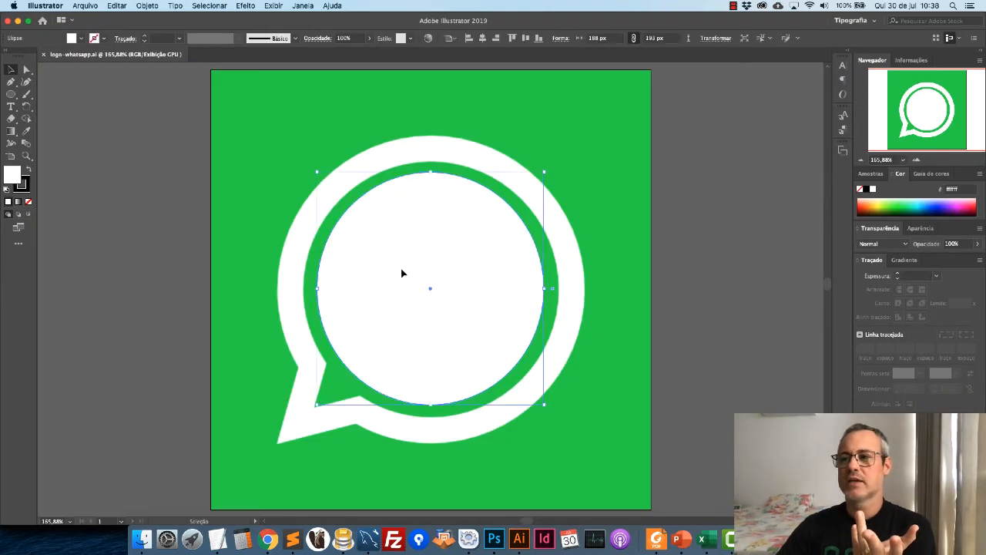
pyautogui.moveTo(402, 273); pyautogui.dragTo(593, 221)
pyautogui.press('super+z')
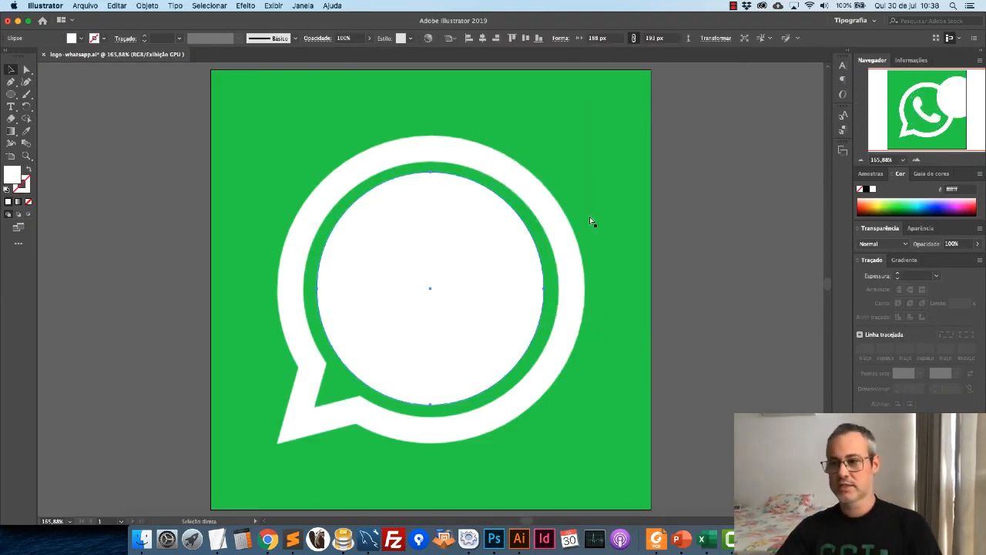
# Save the artwork as logo-whatsapp.eps in the Mesa folder, using the Illustrator EPS format and the Illustrator CC EPS version
pyautogui.click(84, 5)
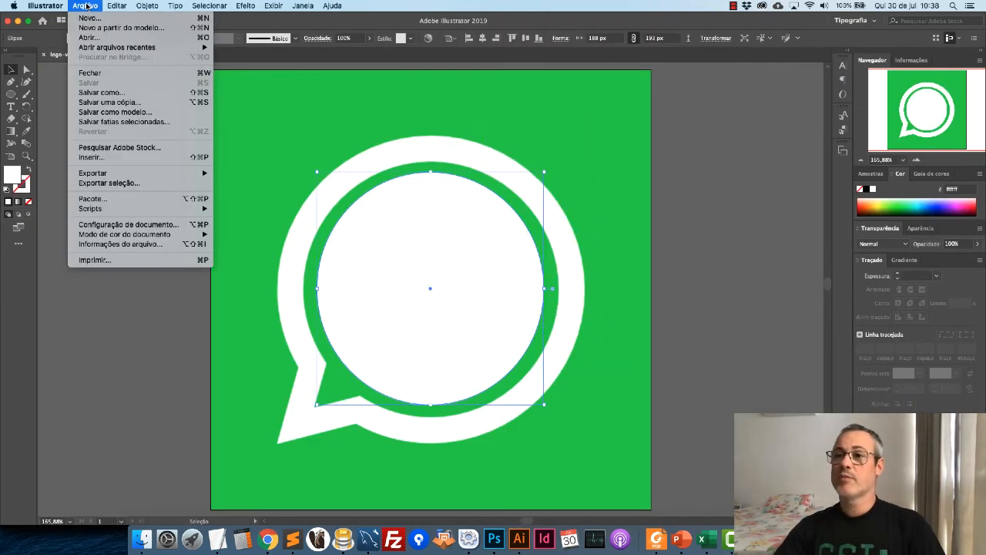
pyautogui.click(130, 92)
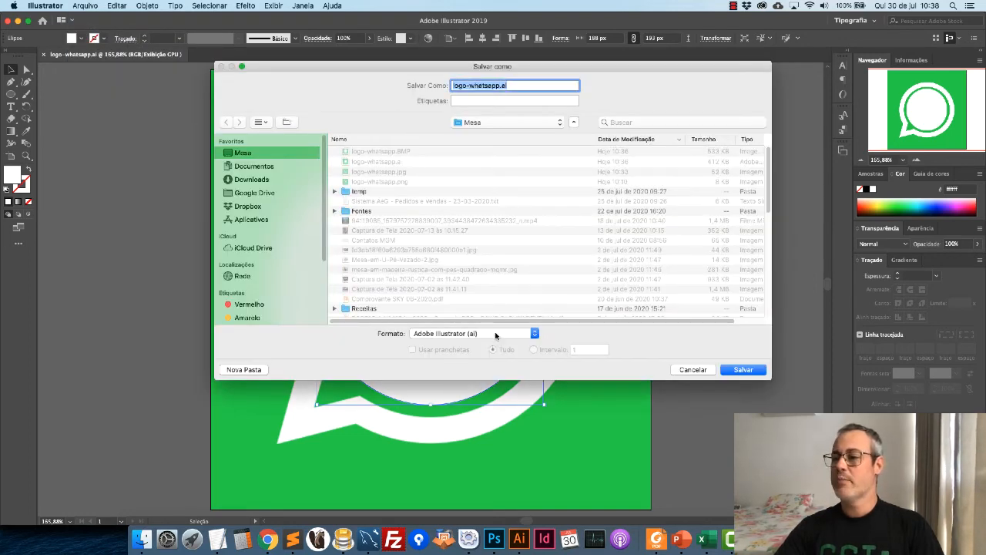
pyautogui.click(496, 334)
pyautogui.click(495, 343)
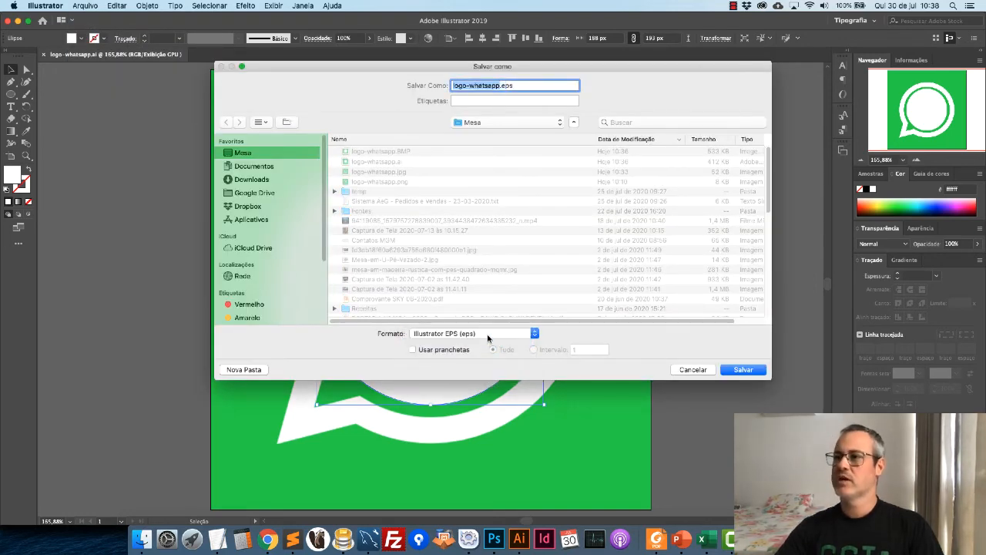
pyautogui.click(736, 371)
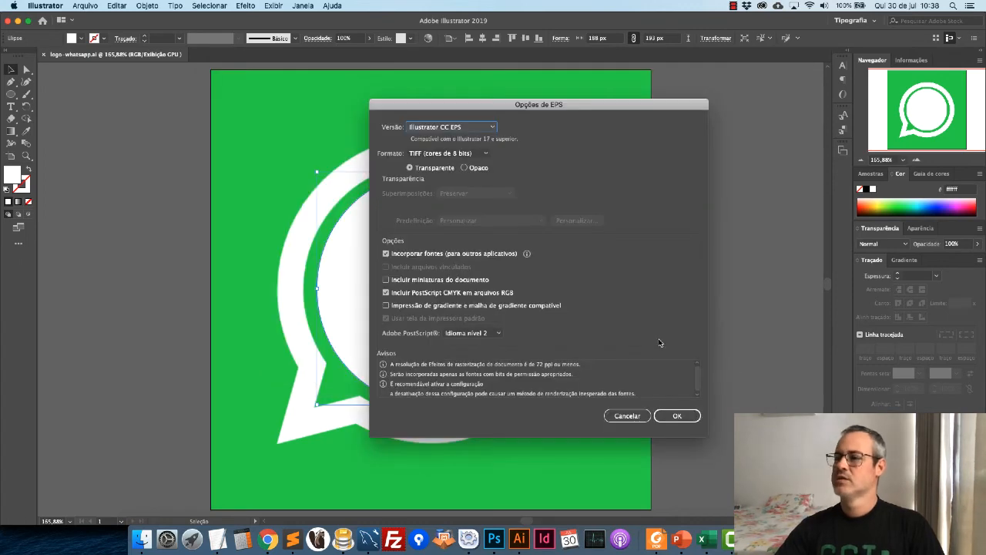
pyautogui.click(677, 416)
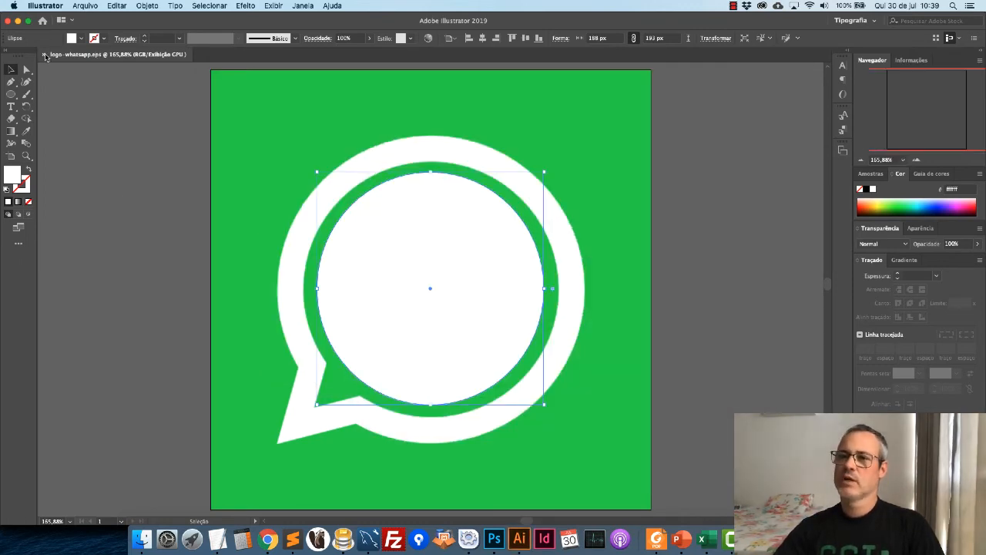
# Close the EPS document, switch to Finder, and open logo-whatsapp.eps with Adobe Illustrator 2019
pyautogui.click(44, 55)
pyautogui.click(142, 539)
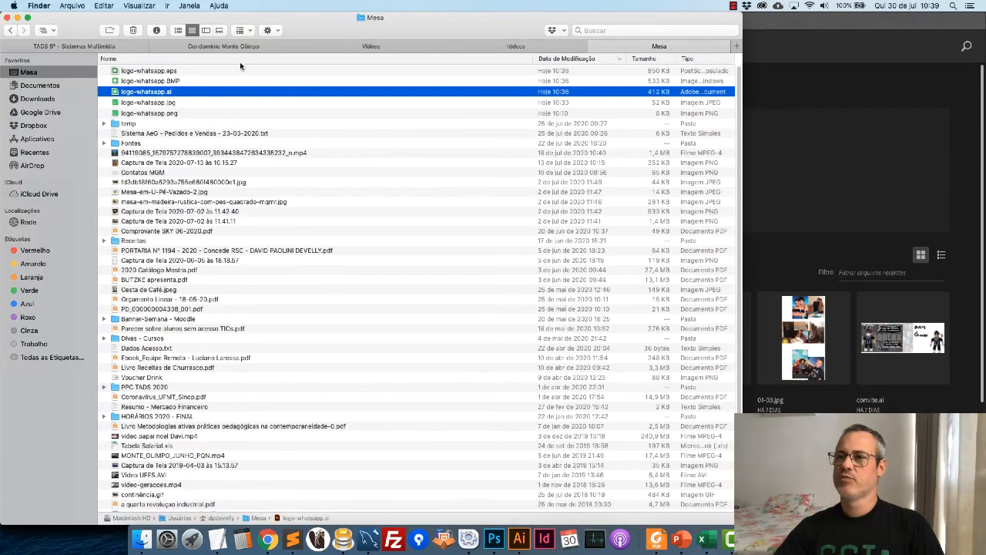
pyautogui.click(184, 72)
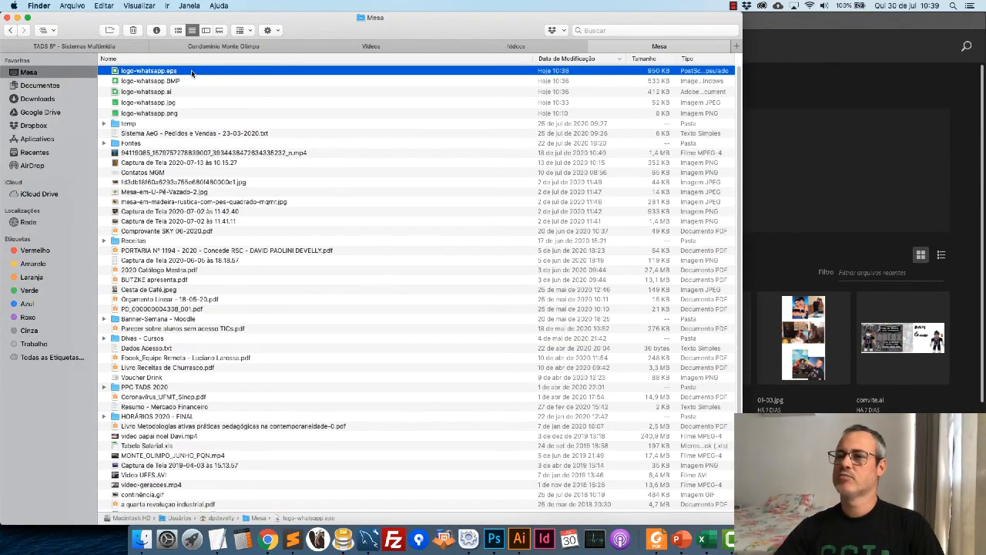
pyautogui.rightClick(192, 72)
pyautogui.moveTo(273, 85)
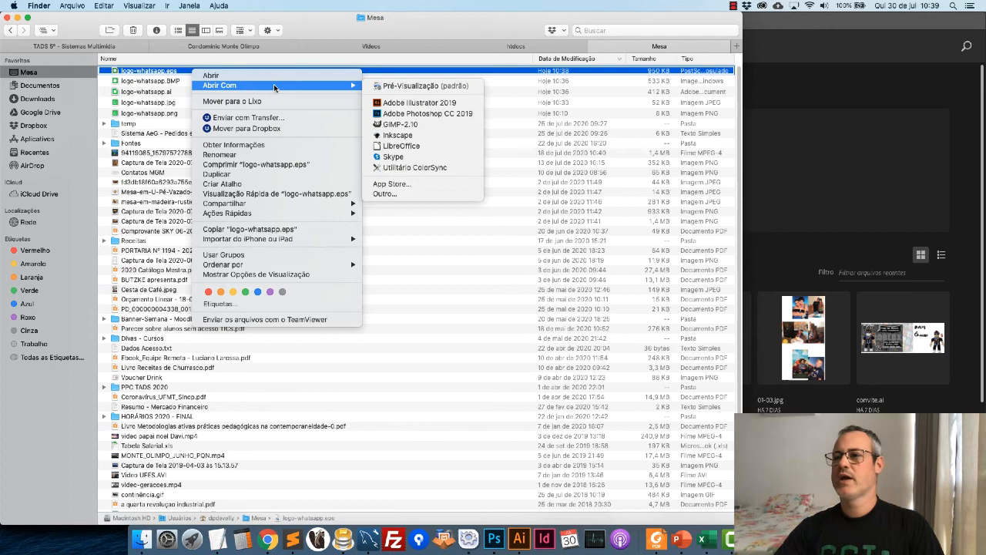
pyautogui.click(429, 104)
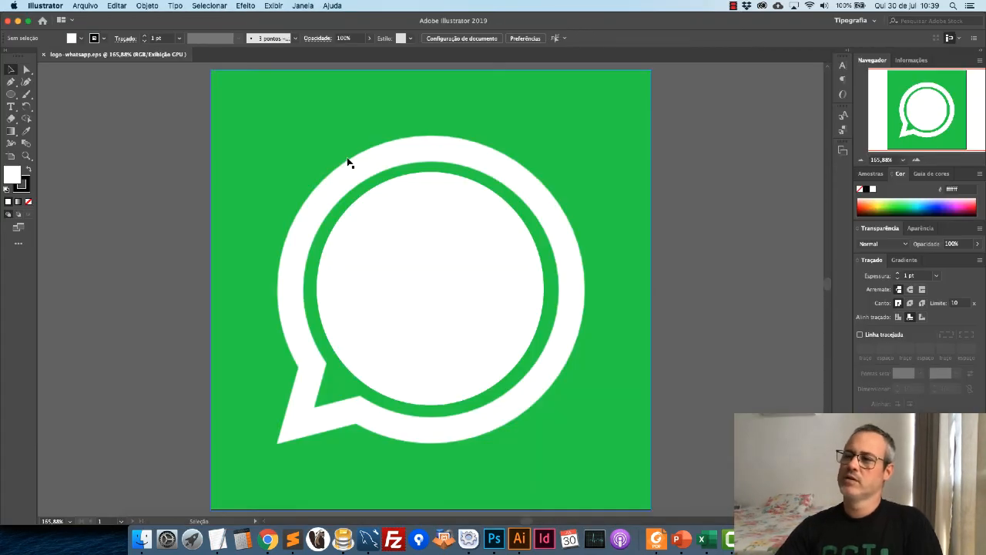
# Move the white circle in the EPS file off the phone symbol, then undo the move and deselect the circle
pyautogui.click(424, 340)
pyautogui.moveTo(443, 303); pyautogui.dragTo(644, 227)
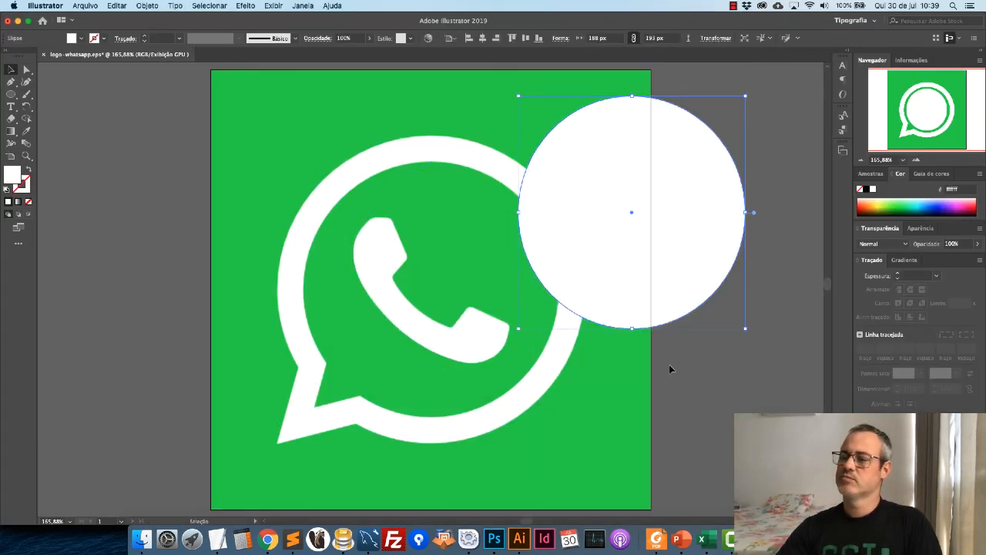
pyautogui.press('super+z')
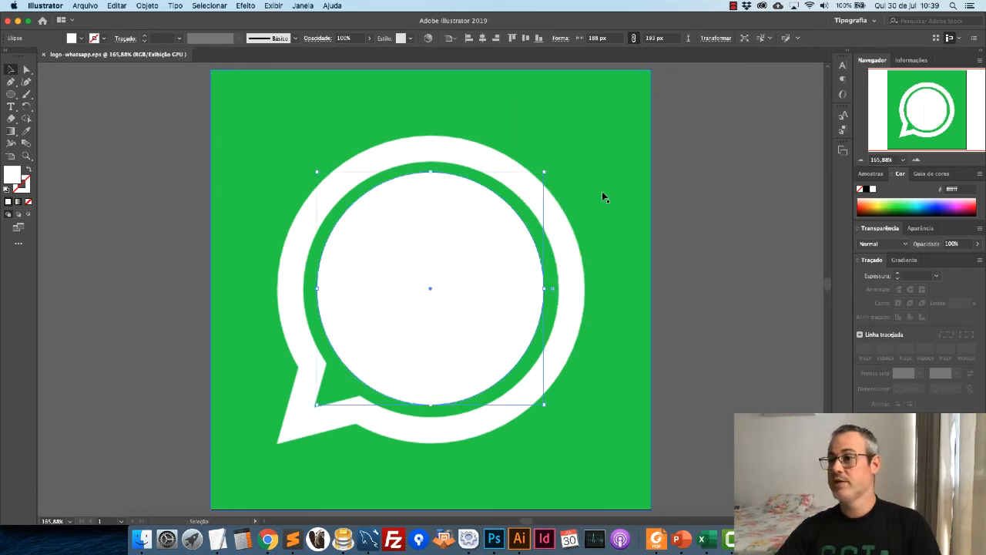
pyautogui.click(656, 183)
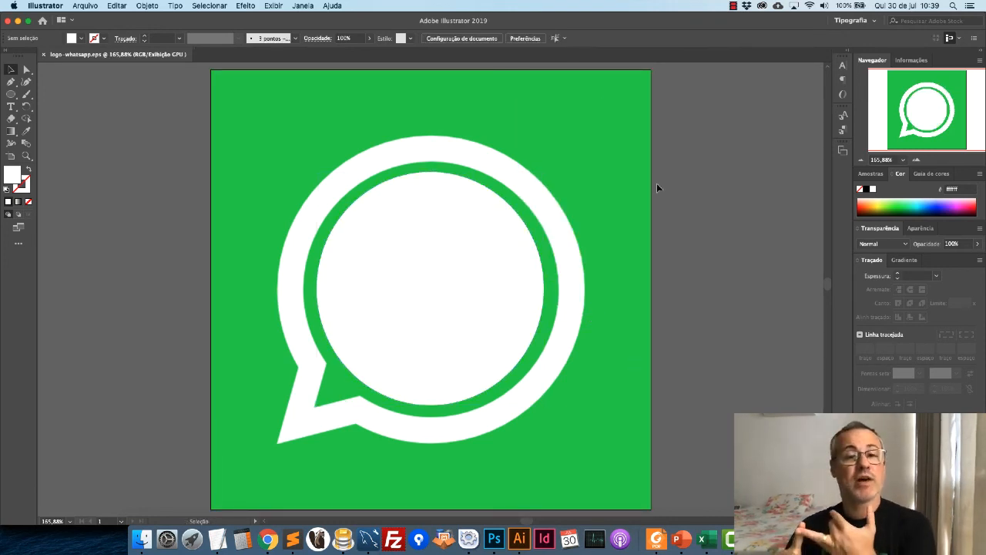